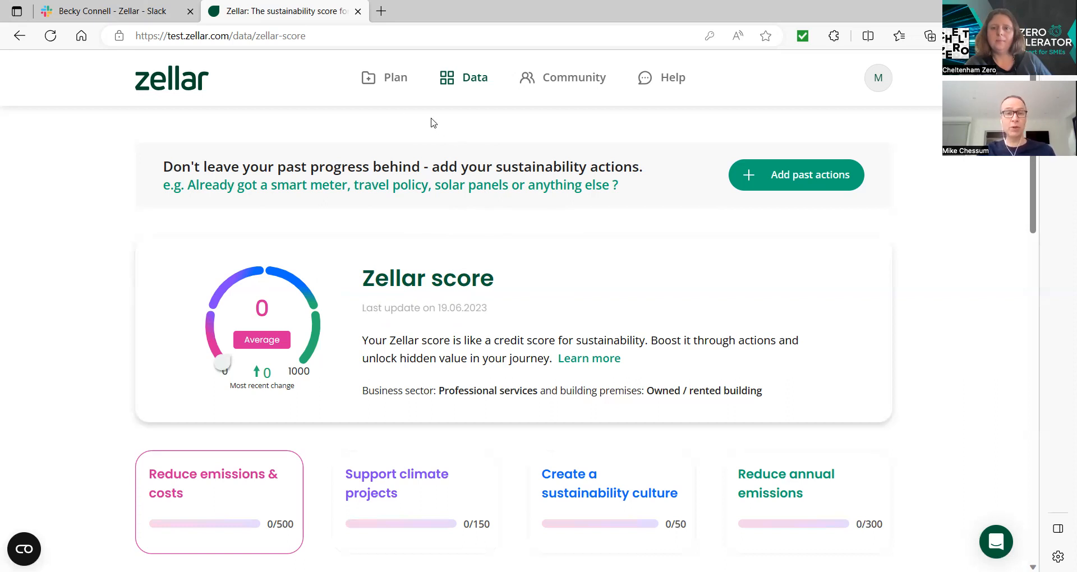
# Open the sustainability plan and start its "Calculate your travel & employee emissions - 2022" action
pyautogui.moveTo(385, 89)
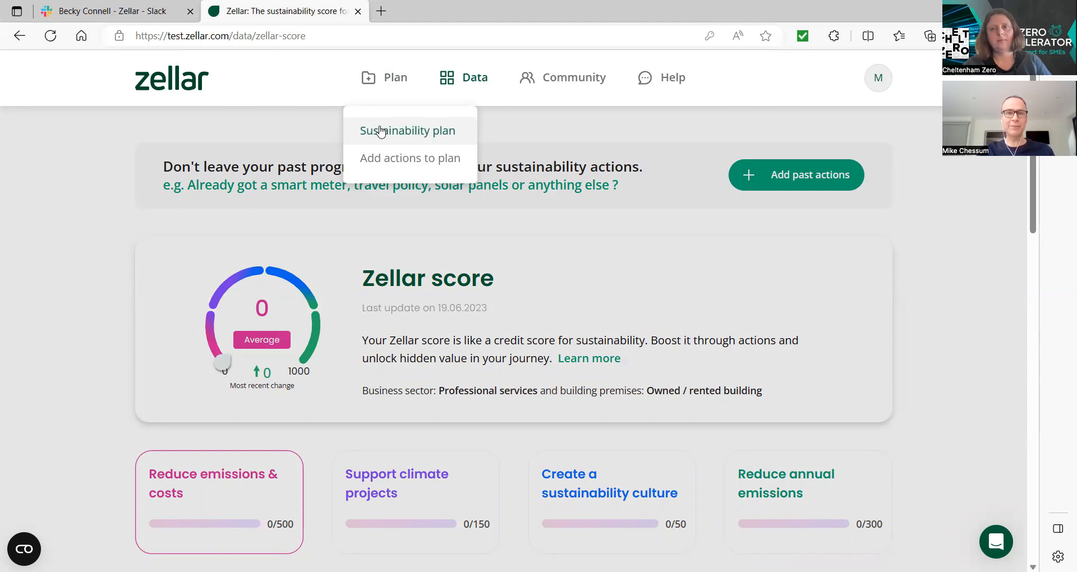
pyautogui.click(381, 131)
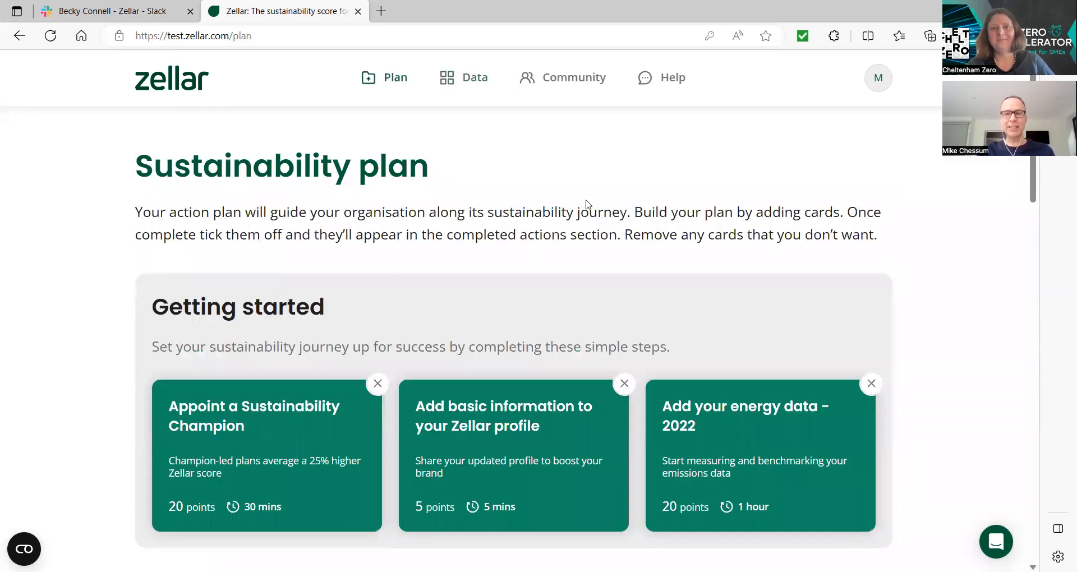
pyautogui.scroll(-3, 692, 254)
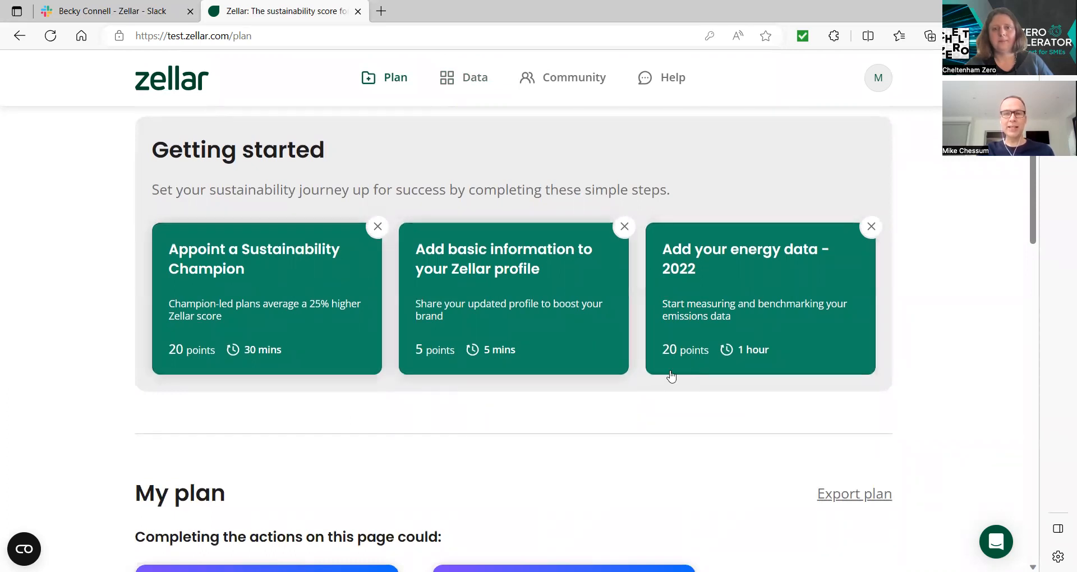
pyautogui.scroll(-8, 645, 394)
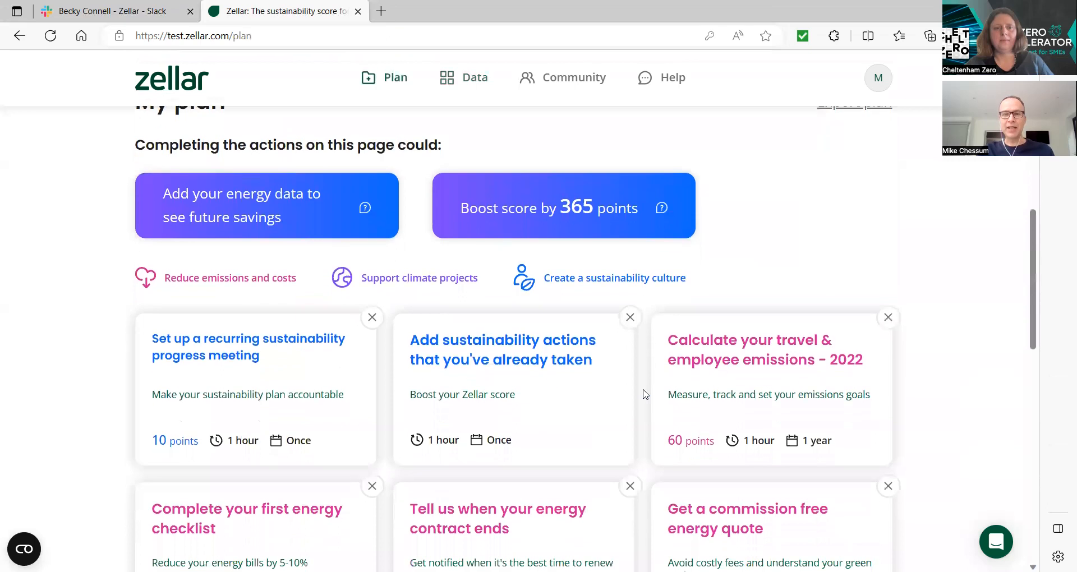
pyautogui.scroll(4, 645, 394)
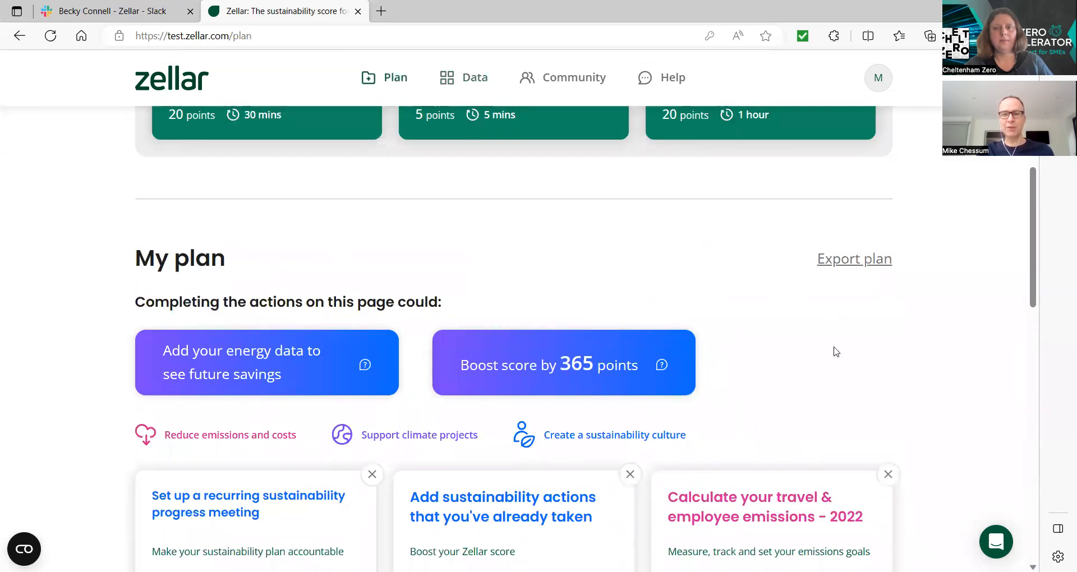
pyautogui.scroll(-4, 832, 356)
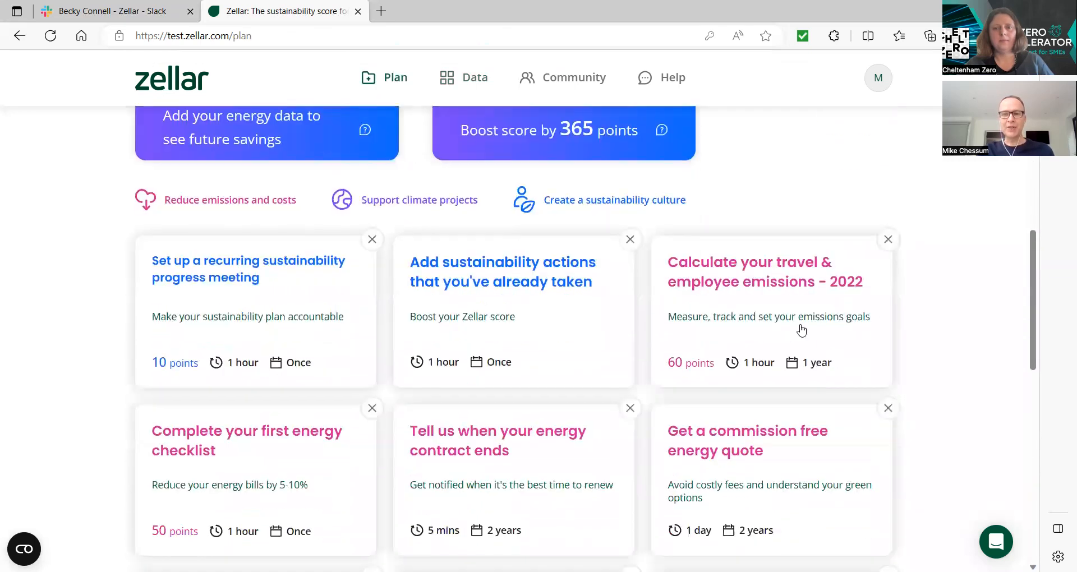
pyautogui.click(751, 280)
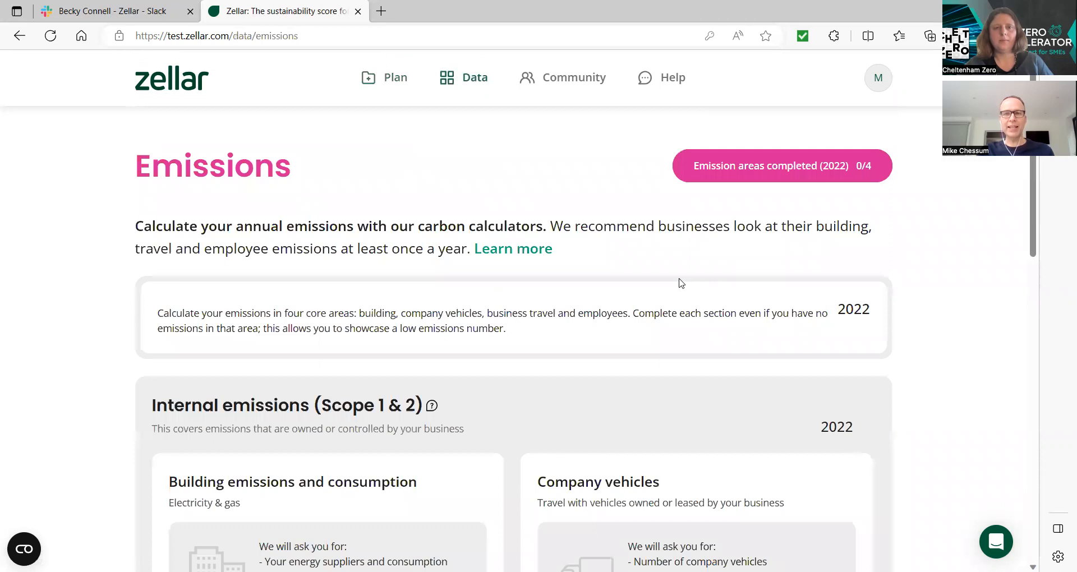
# Start the 2022 company vehicles submission and answer Yes to the business owning or leasing vehicles
pyautogui.scroll(-3, 681, 283)
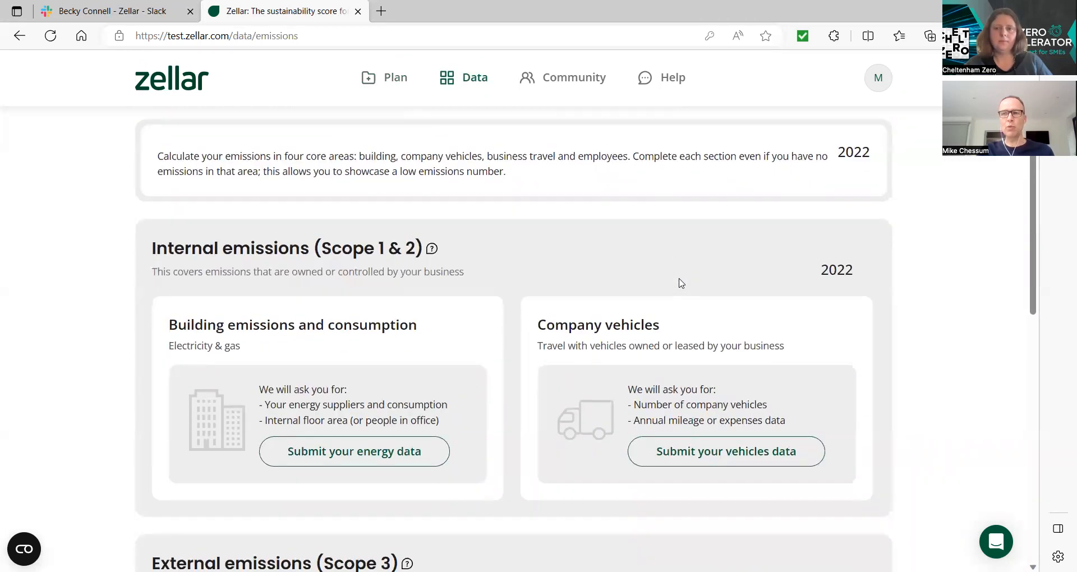
pyautogui.scroll(-1, 681, 283)
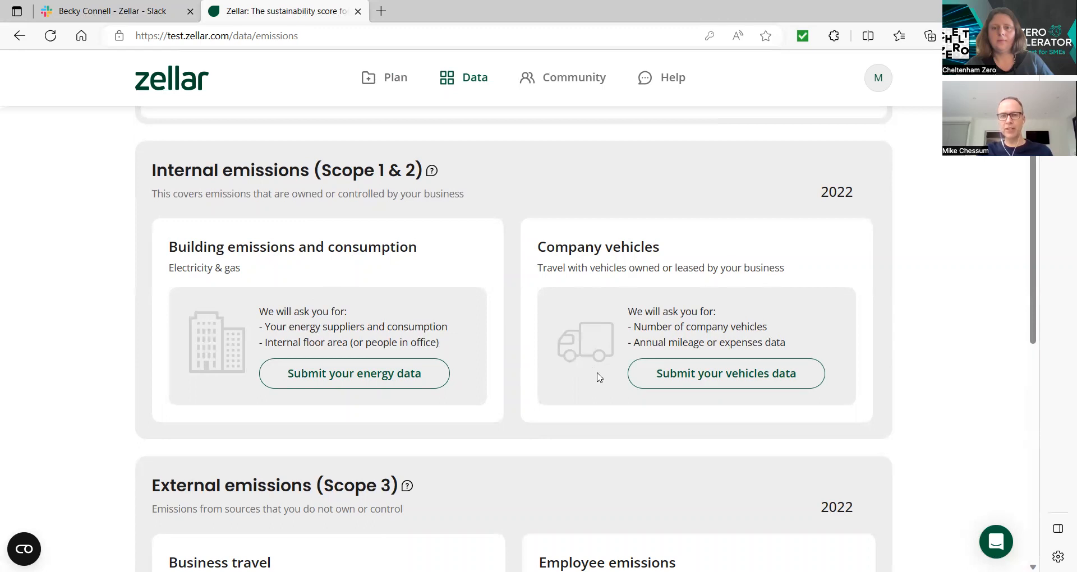
pyautogui.click(704, 387)
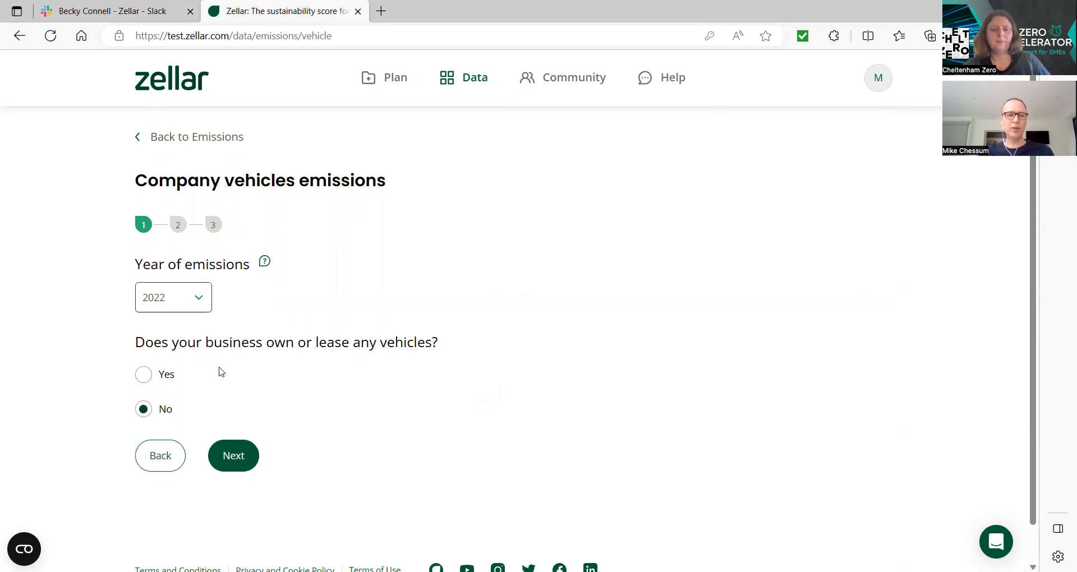
pyautogui.click(164, 379)
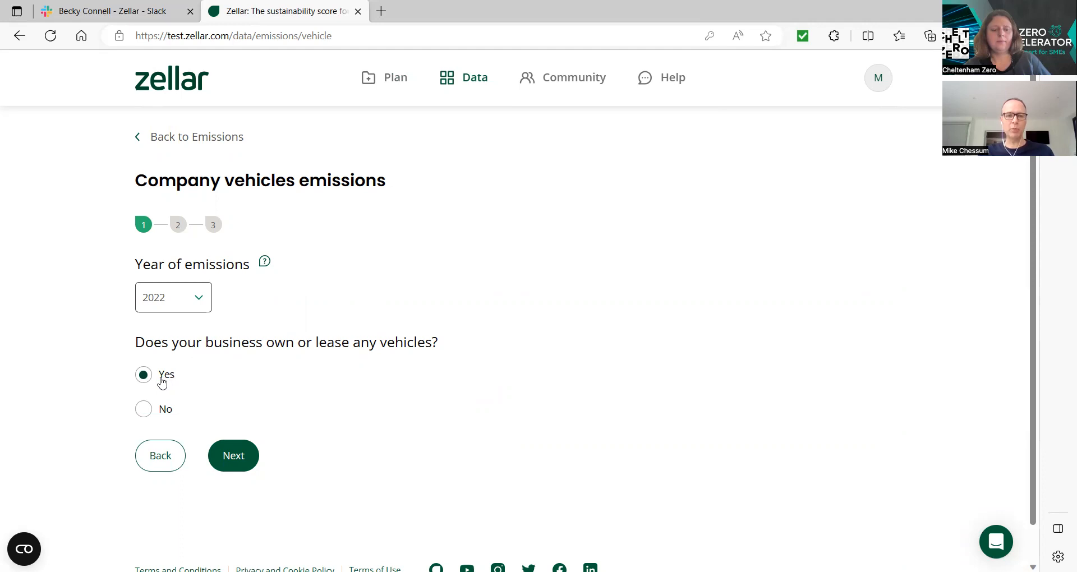
pyautogui.click(243, 455)
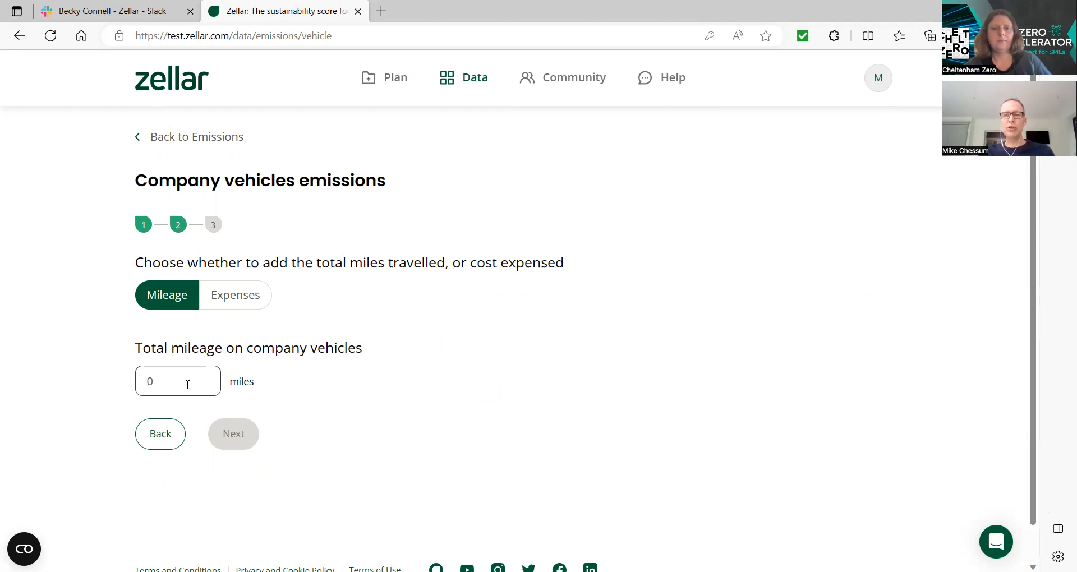
# Enter 100000 miles as the total mileage on company vehicles and continue to the vehicle types
pyautogui.doubleClick(170, 390)
pyautogui.write('10000')
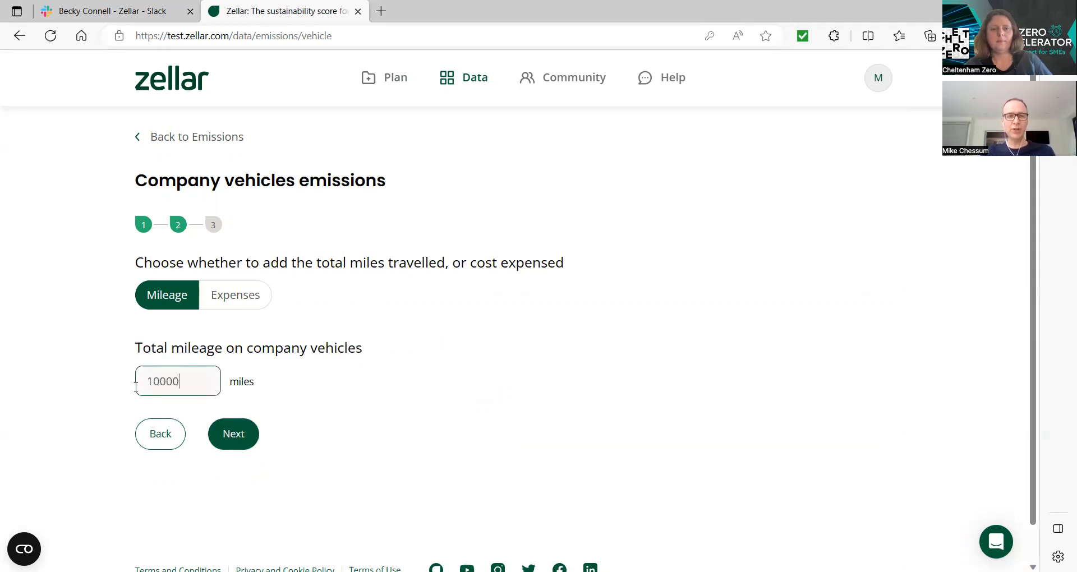
pyautogui.write('0')
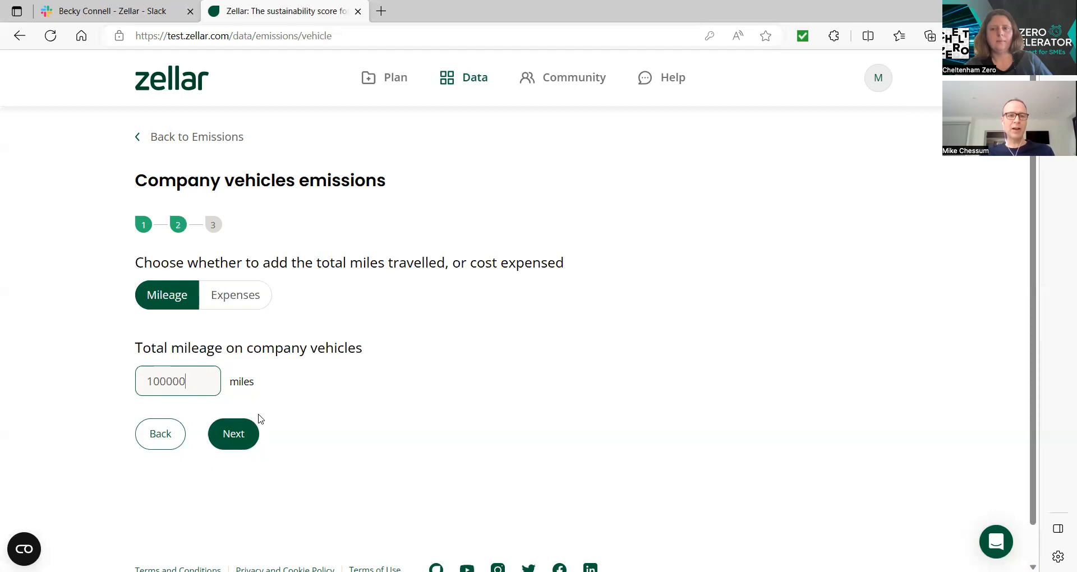
pyautogui.click(234, 435)
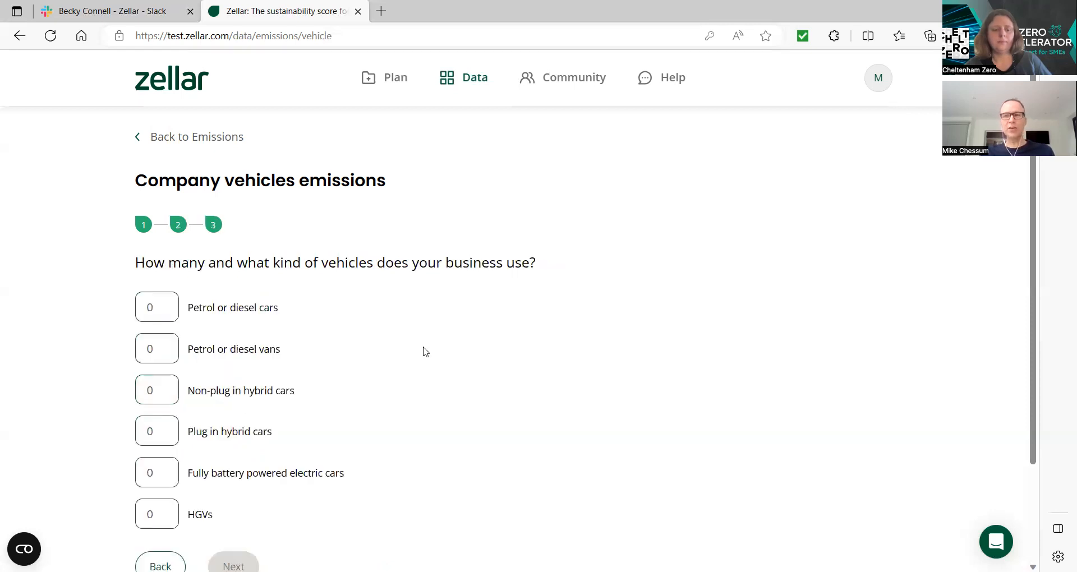
# Enter 3 petrol or diesel cars, 6 petrol or diesel vans, 1 plug in hybrid and 1 fully electric car, and submit the 2022 data
pyautogui.scroll(-1, 375, 346)
pyautogui.scroll(-1, 375, 346)
pyautogui.click(148, 229)
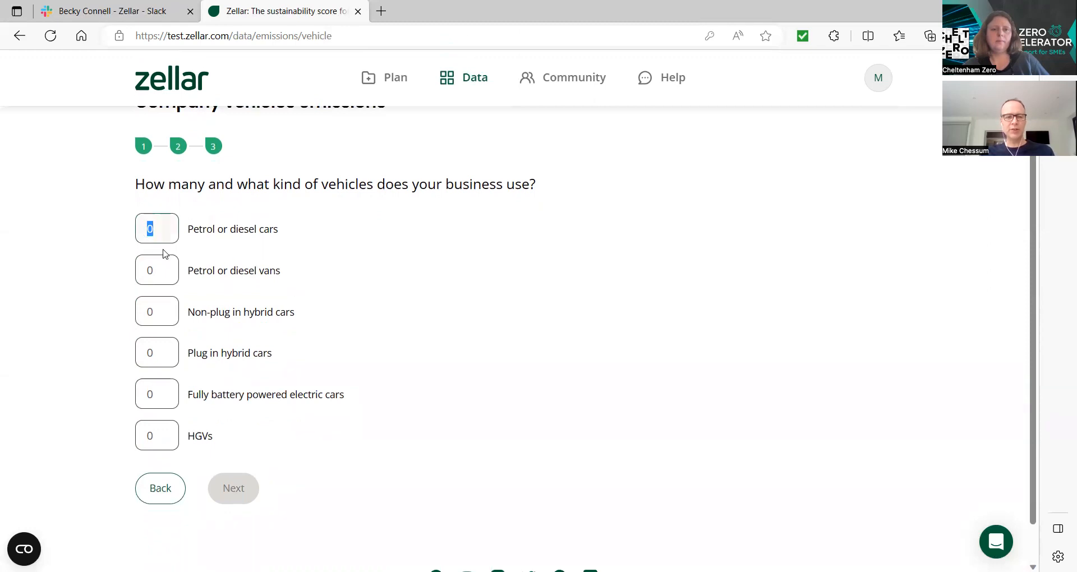
pyautogui.write('3')
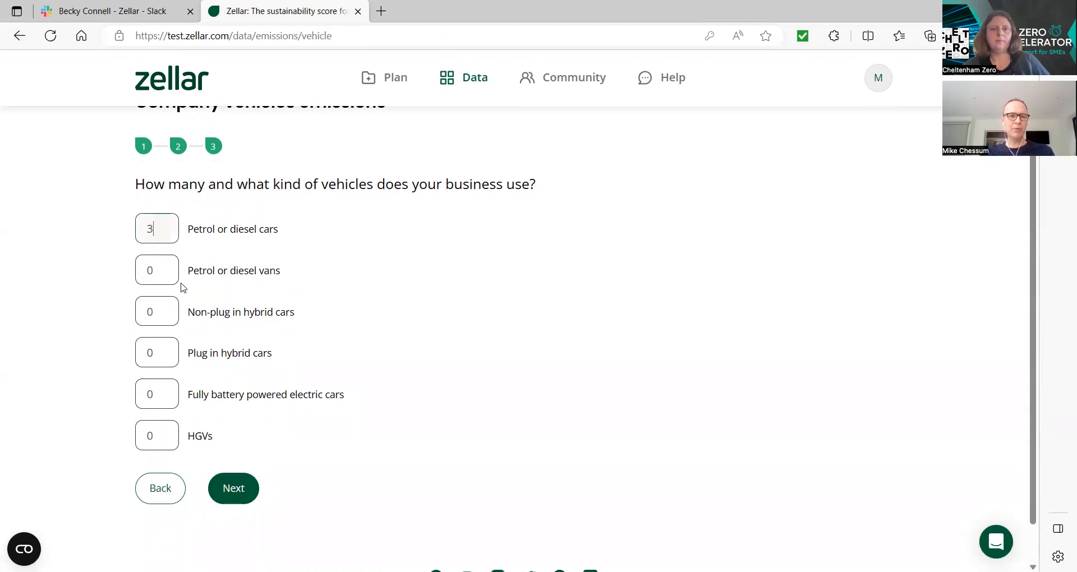
pyautogui.click(138, 274)
pyautogui.write('6')
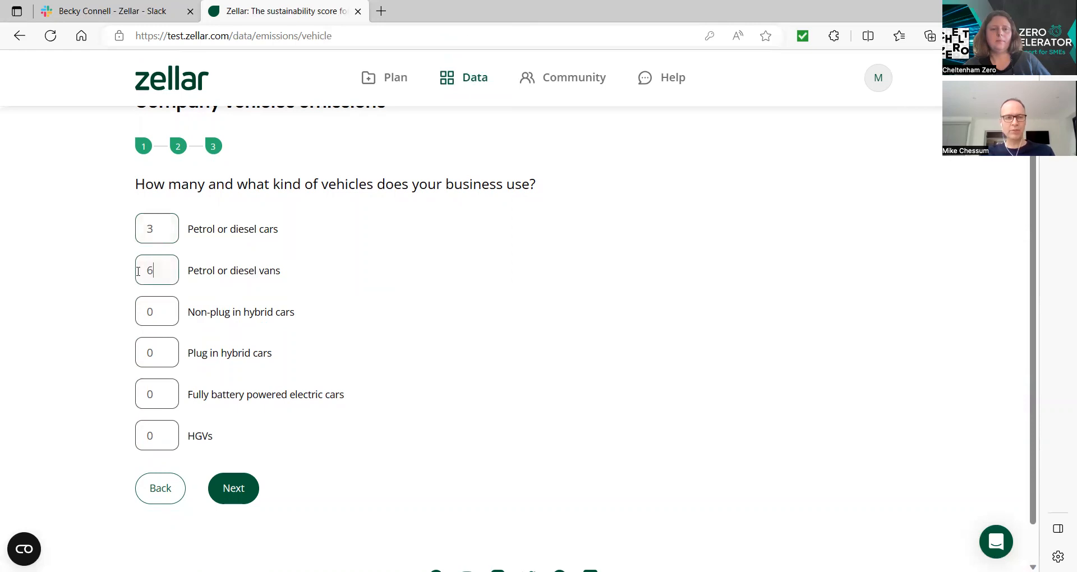
pyautogui.click(159, 384)
pyautogui.write('1')
pyautogui.click(159, 342)
pyautogui.write('1')
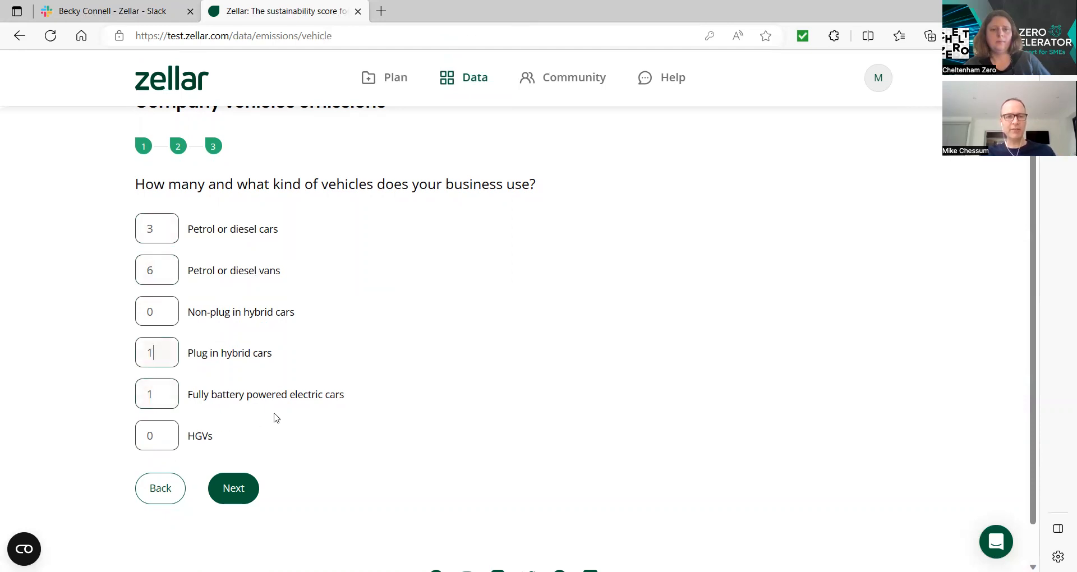
pyautogui.scroll(1, 377, 426)
pyautogui.scroll(-1, 376, 438)
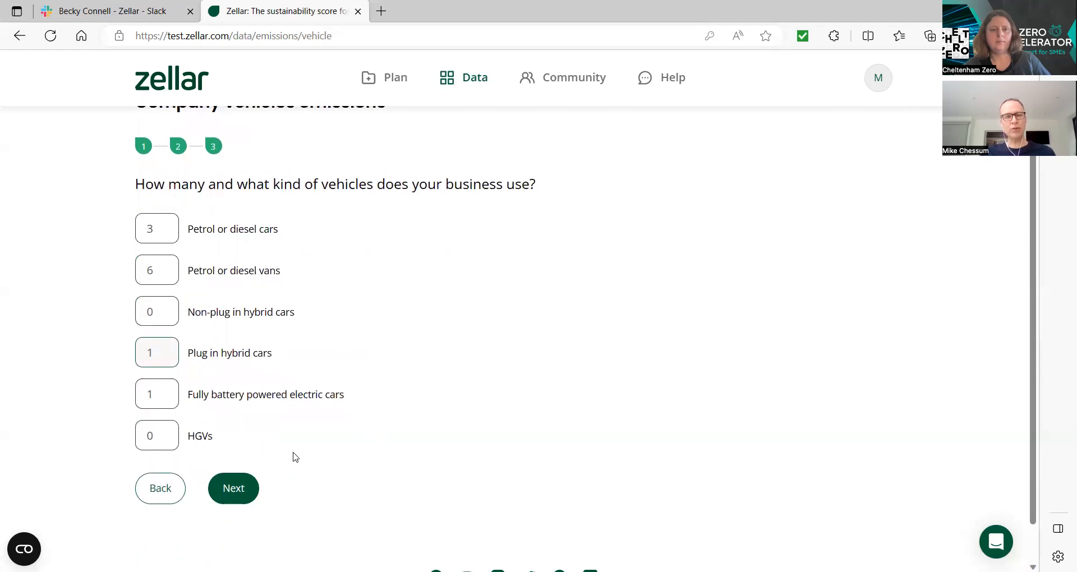
pyautogui.click(238, 495)
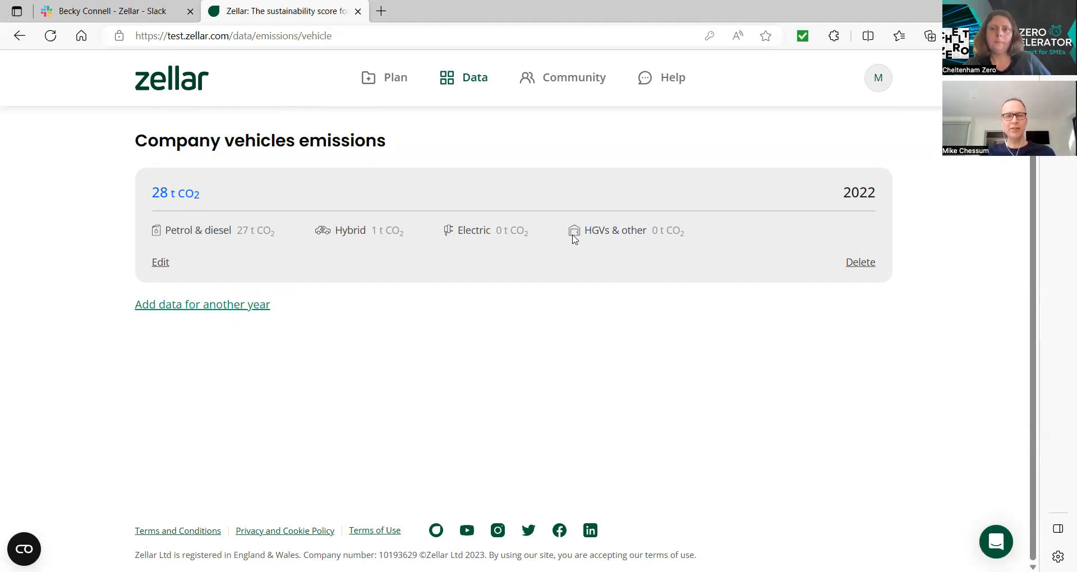
# Add company vehicle data for 2021 and answer Yes to the business owning or leasing vehicles
pyautogui.click(252, 303)
pyautogui.click(200, 262)
pyautogui.click(189, 293)
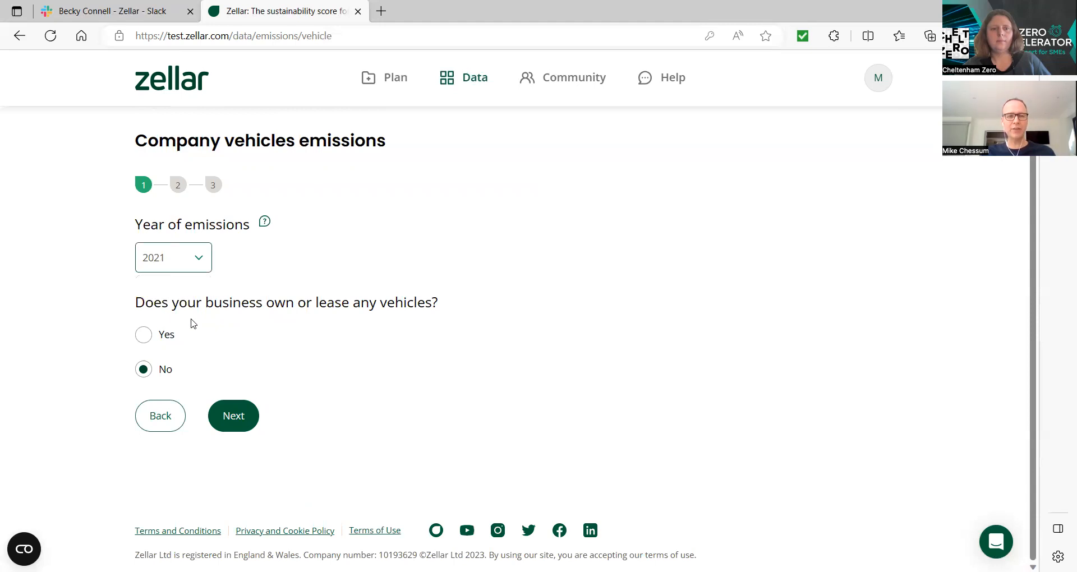
pyautogui.click(162, 338)
pyautogui.click(250, 417)
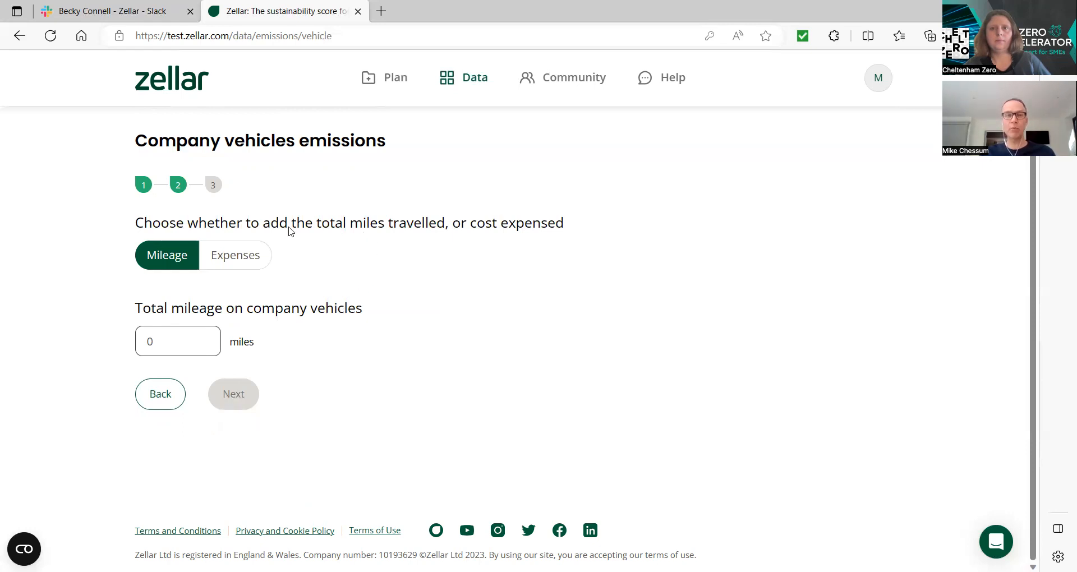
# Choose Expenses as the travel basis, enter £60000 of mileage expenses at 25 p/mile, and continue to the vehicle types
pyautogui.click(230, 257)
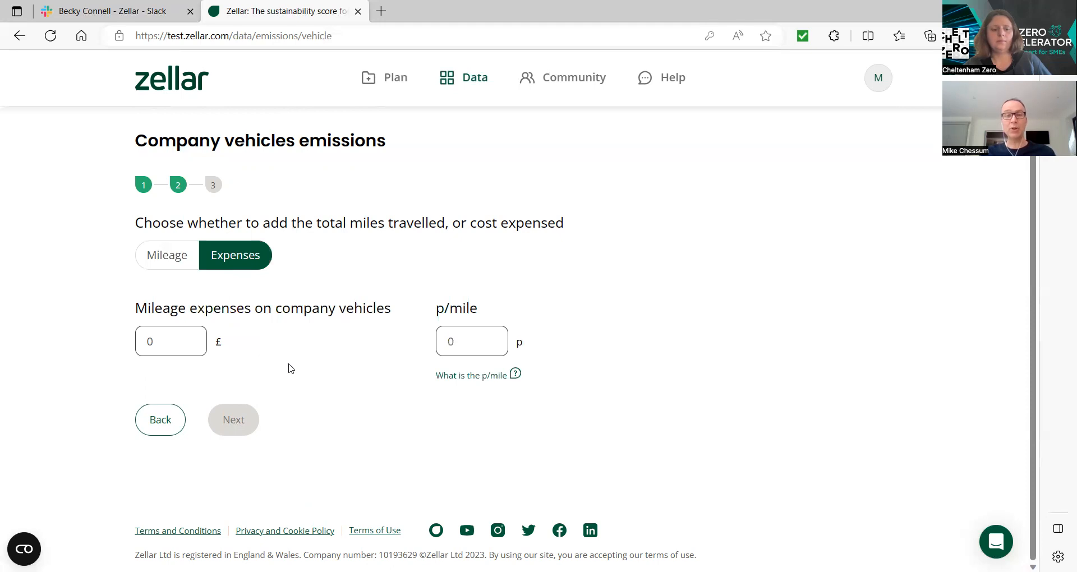
pyautogui.click(170, 341)
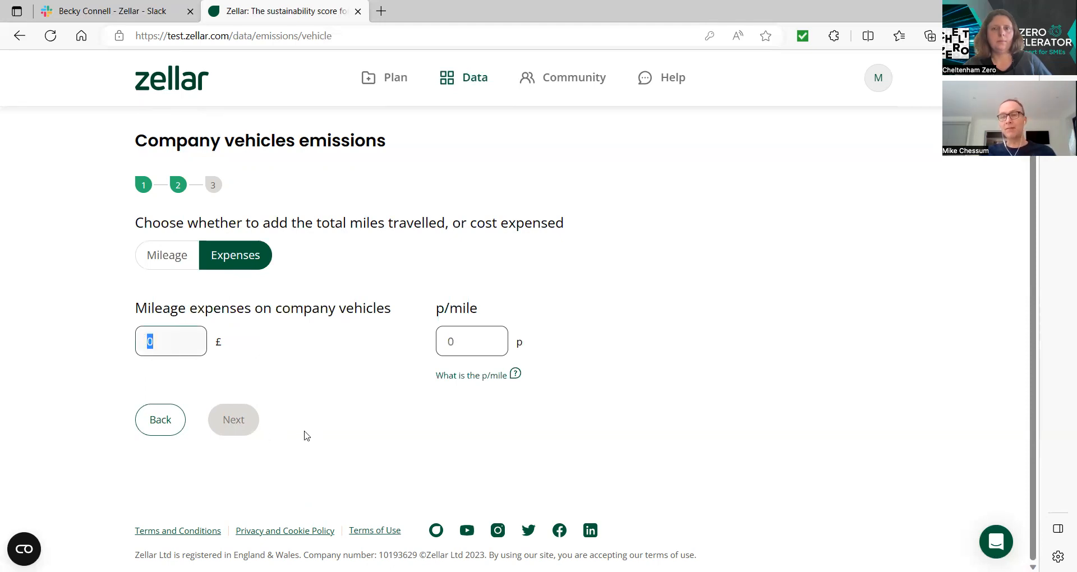
pyautogui.write('60000')
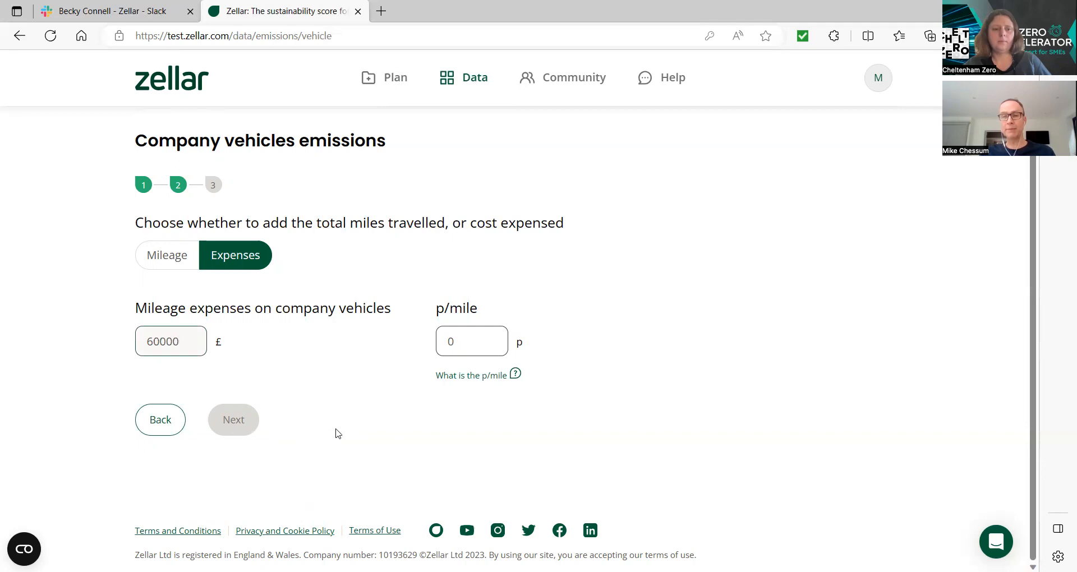
pyautogui.click(440, 340)
pyautogui.write('25')
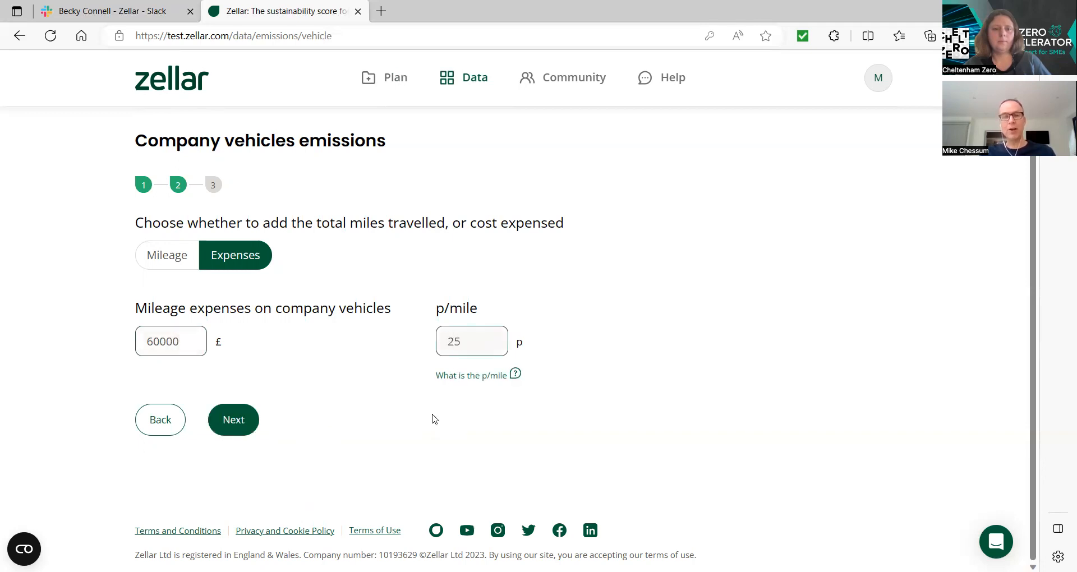
pyautogui.click(240, 419)
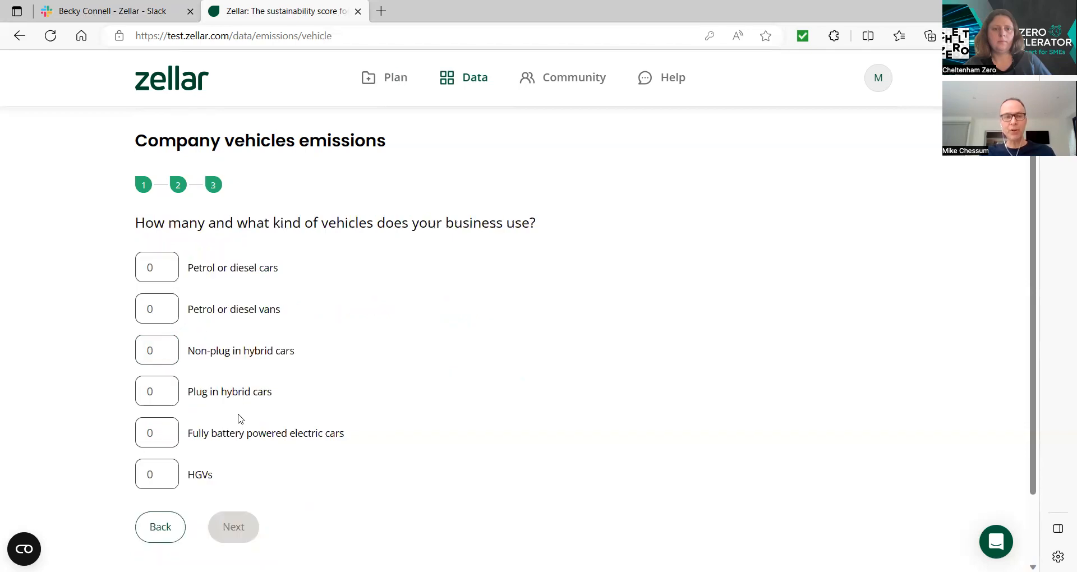
# Enter 3 petrol or diesel cars, 6 petrol or diesel vans and 1 fully electric car, and submit the 2021 data
pyautogui.click(156, 270)
pyautogui.write('3')
pyautogui.click(141, 312)
pyautogui.write('6')
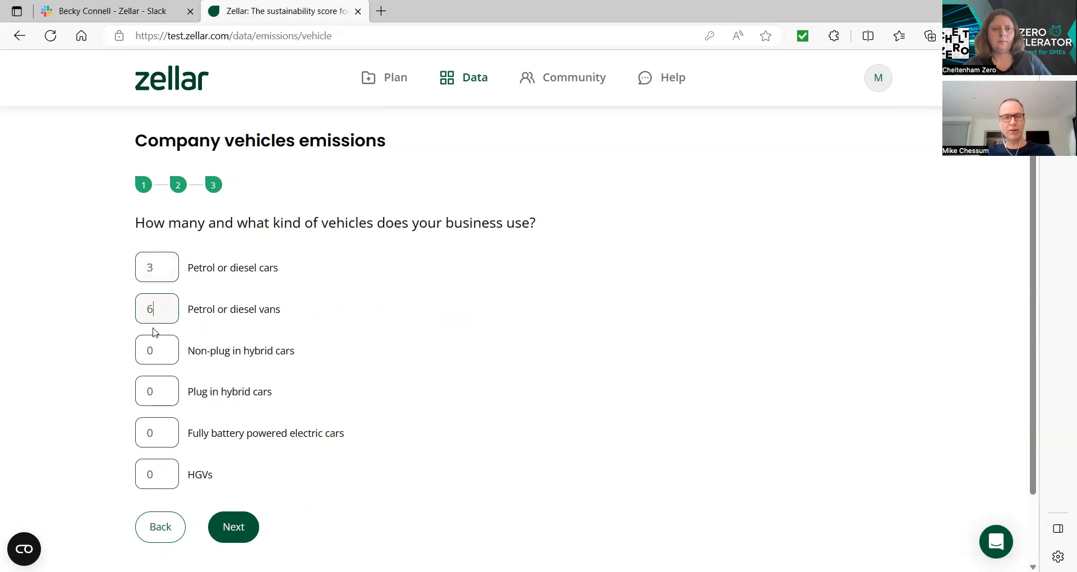
pyautogui.click(144, 431)
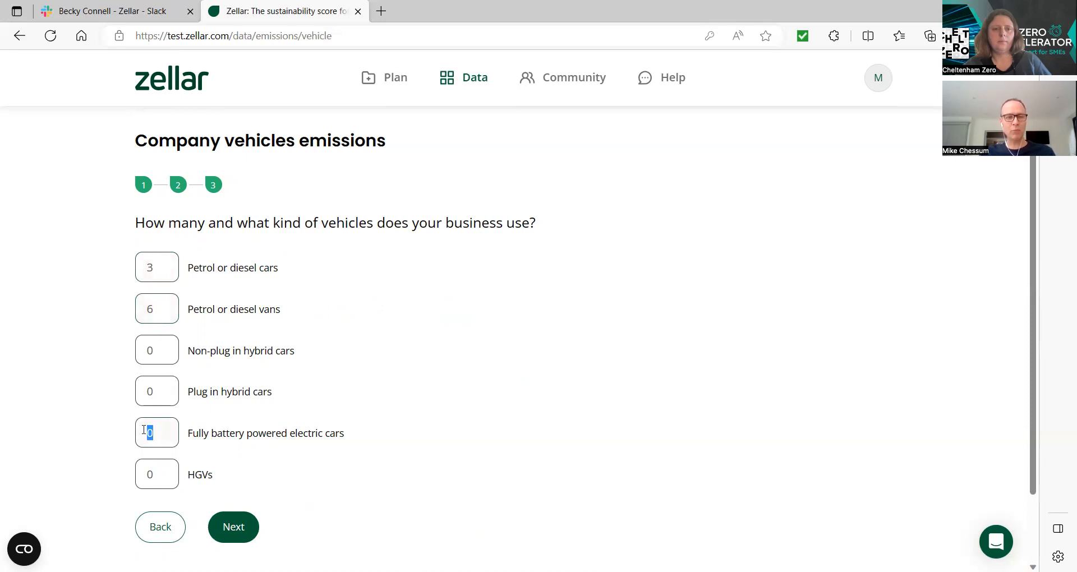
pyautogui.write('1')
pyautogui.click(240, 531)
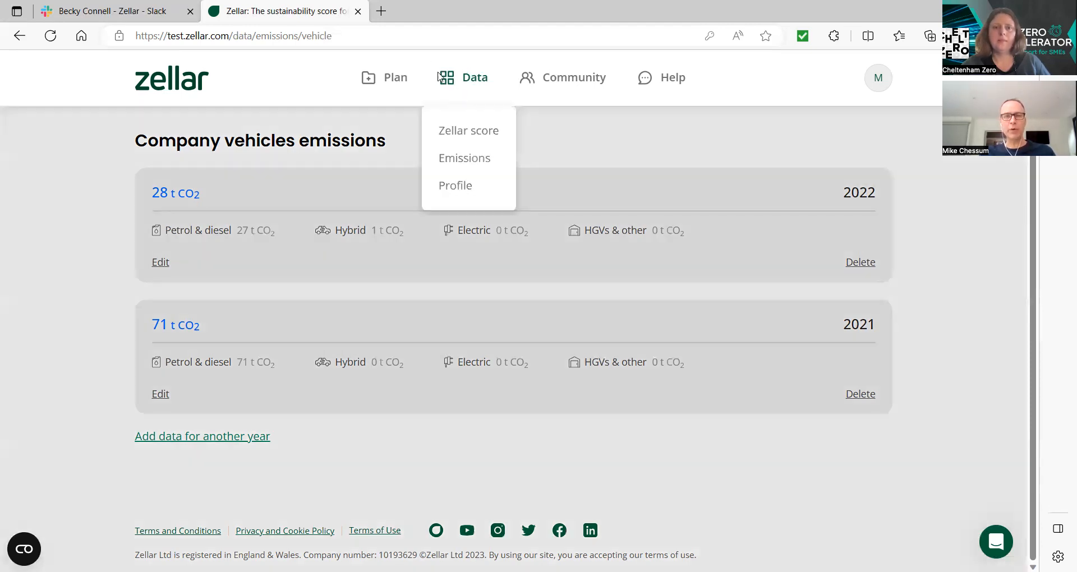
# Return to the sustainability plan and examine the action cards and the potential score boost under My plan
pyautogui.moveTo(389, 90)
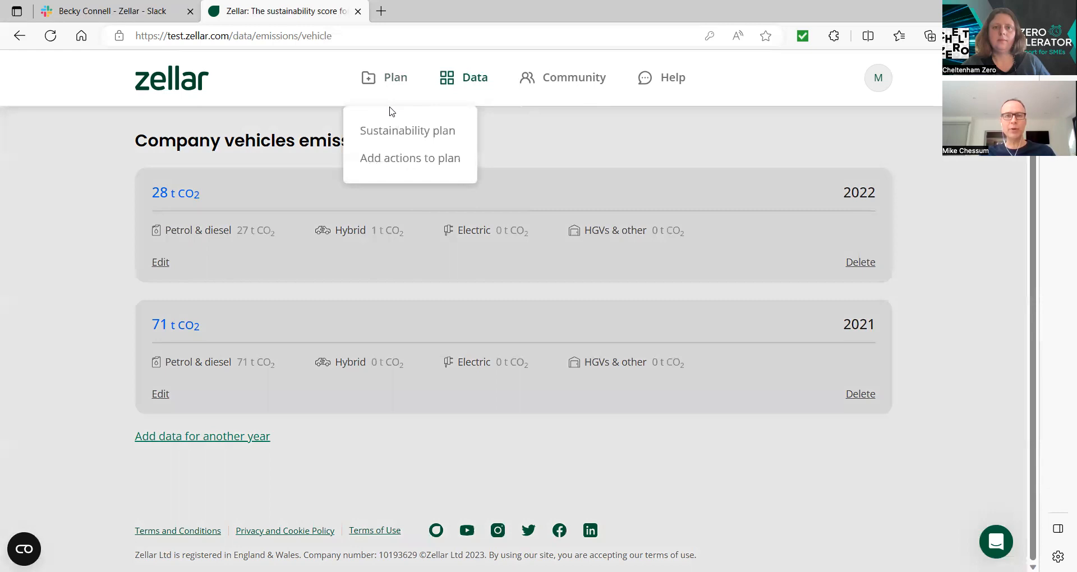
pyautogui.click(385, 134)
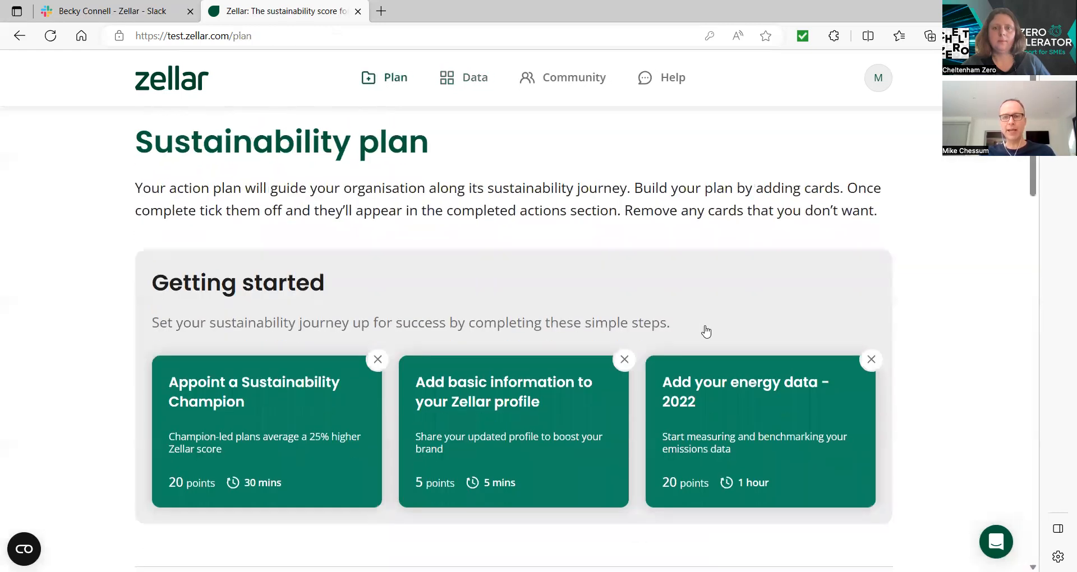
pyautogui.scroll(-8, 705, 331)
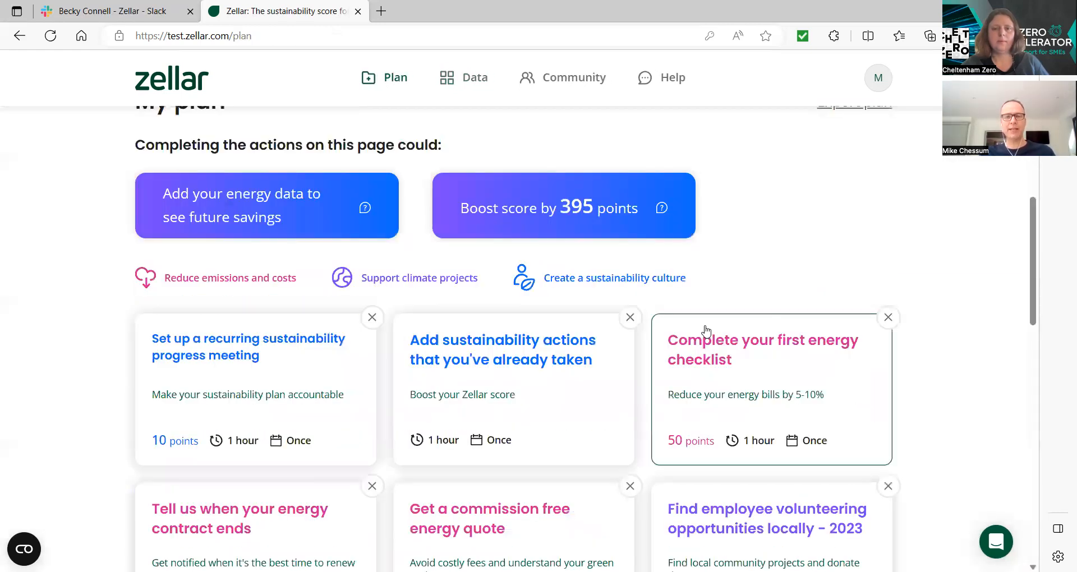
pyautogui.scroll(-3, 706, 331)
pyautogui.scroll(-1, 705, 331)
pyautogui.scroll(13, 705, 264)
# Go to the emissions overview and open the 2022 business travel data form under External emissions (Scope 3)
pyautogui.moveTo(461, 73)
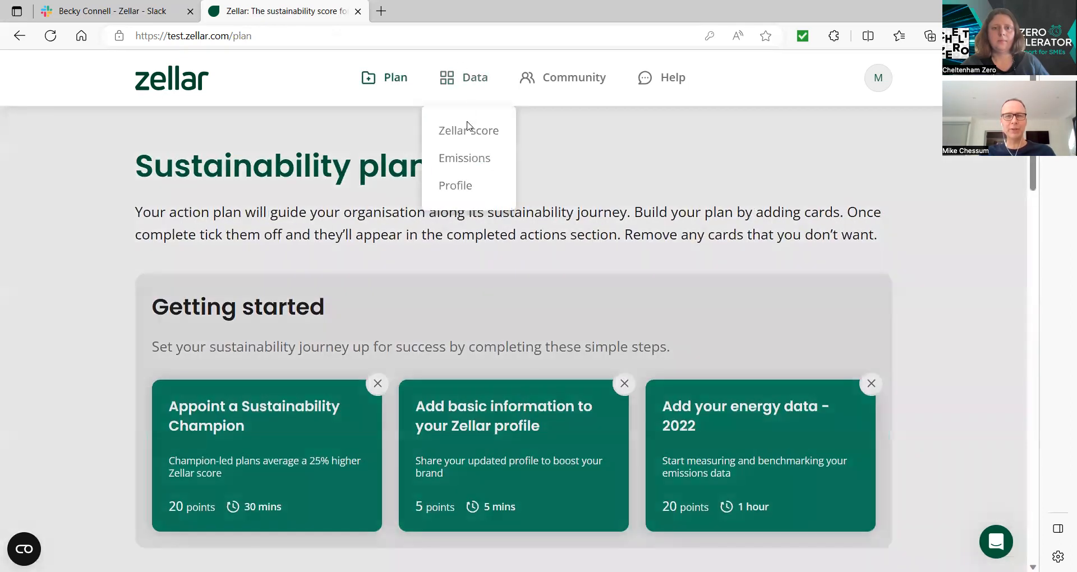
pyautogui.click(464, 155)
pyautogui.scroll(-6, 622, 301)
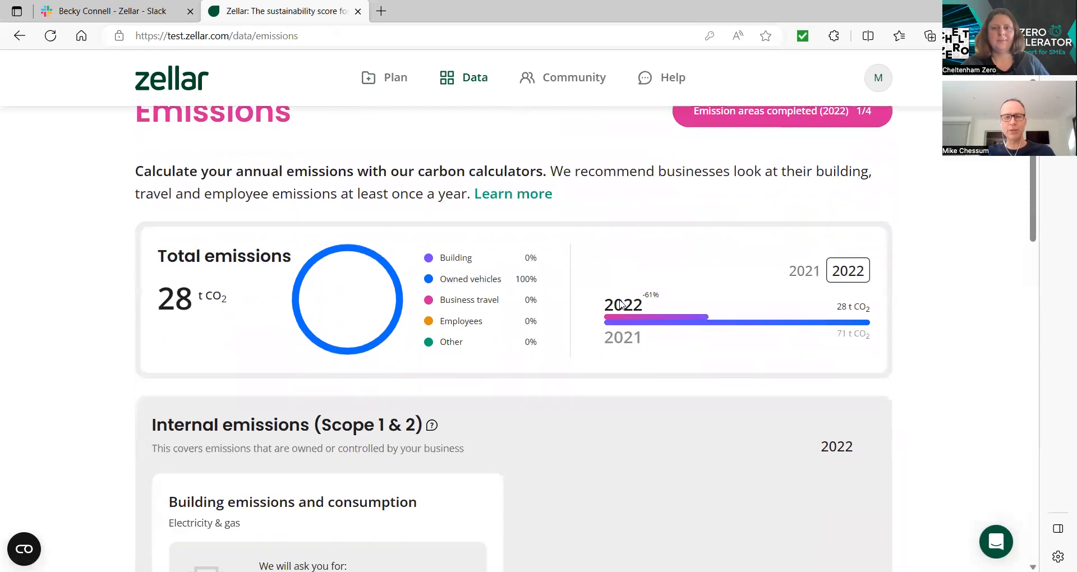
pyautogui.scroll(-7, 621, 305)
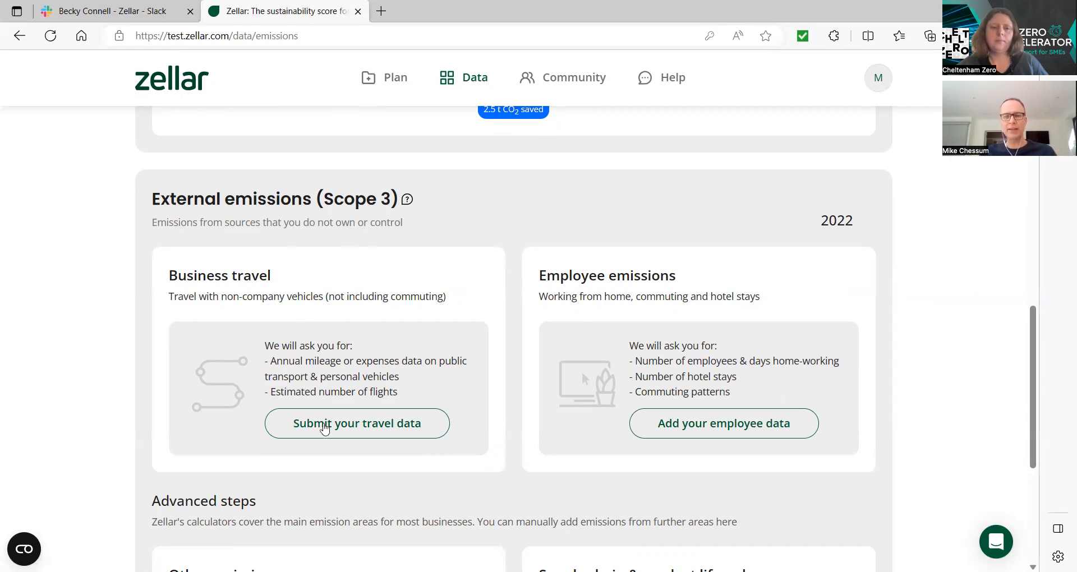
pyautogui.click(335, 424)
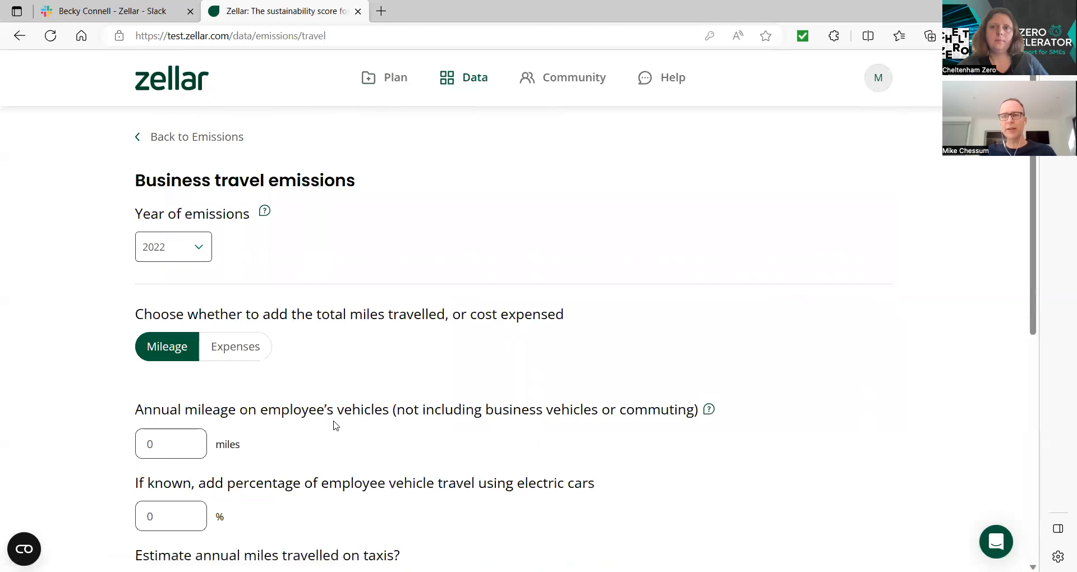
pyautogui.scroll(-1, 474, 341)
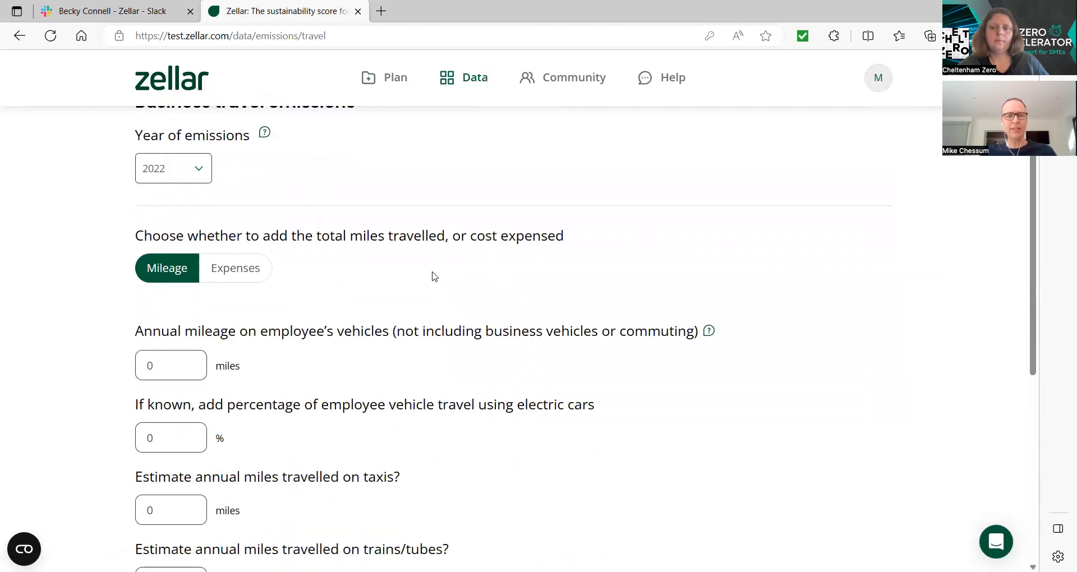
pyautogui.scroll(1, 432, 276)
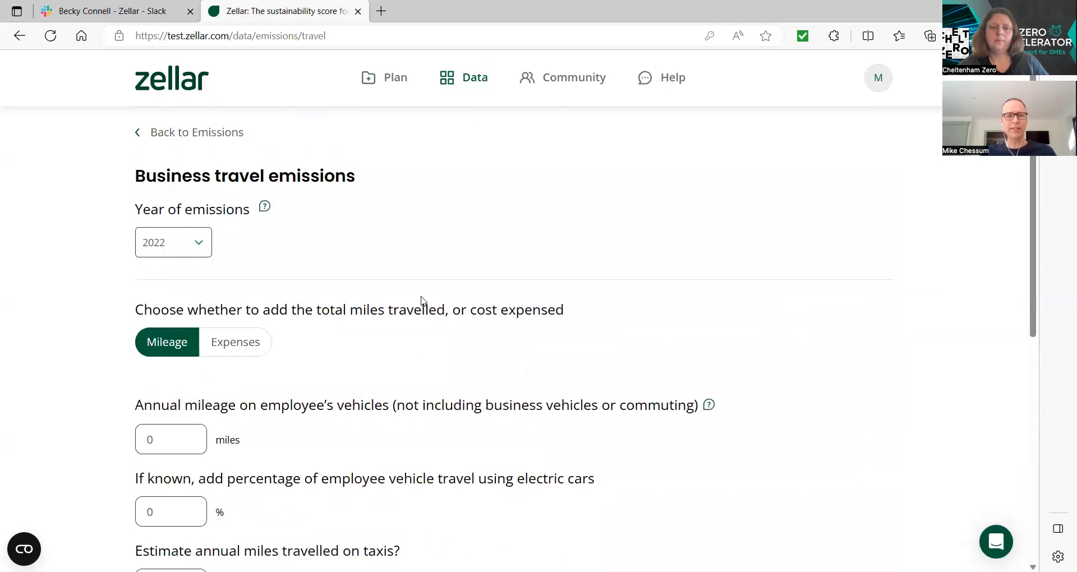
# Choose Mileage as the travel basis, and enter 60000 annual miles on employees' vehicles with 20% of that travel using electric cars
pyautogui.click(223, 349)
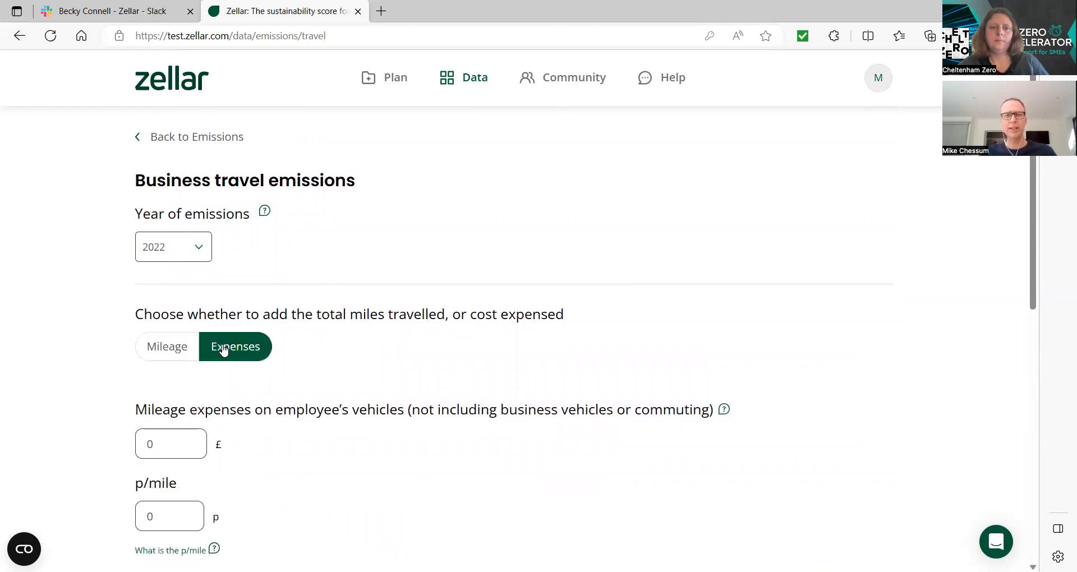
pyautogui.click(184, 345)
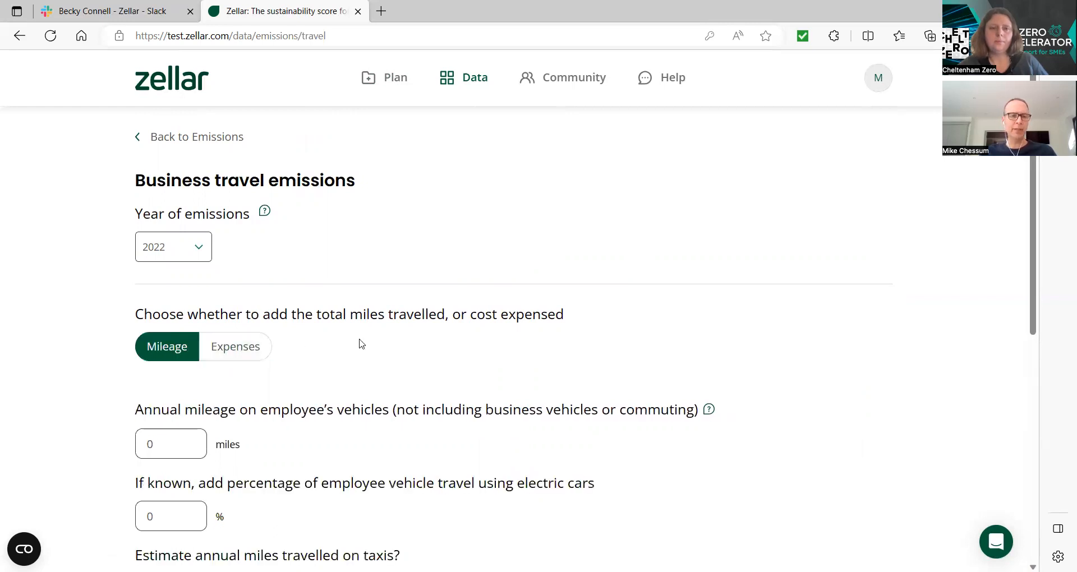
pyautogui.scroll(-4, 376, 337)
pyautogui.click(170, 209)
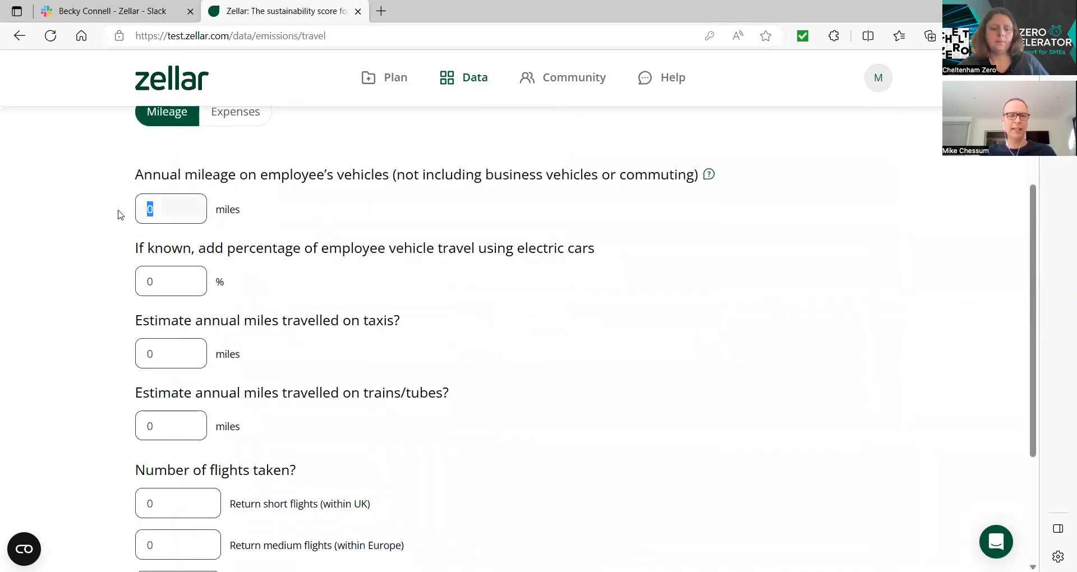
pyautogui.write('60000')
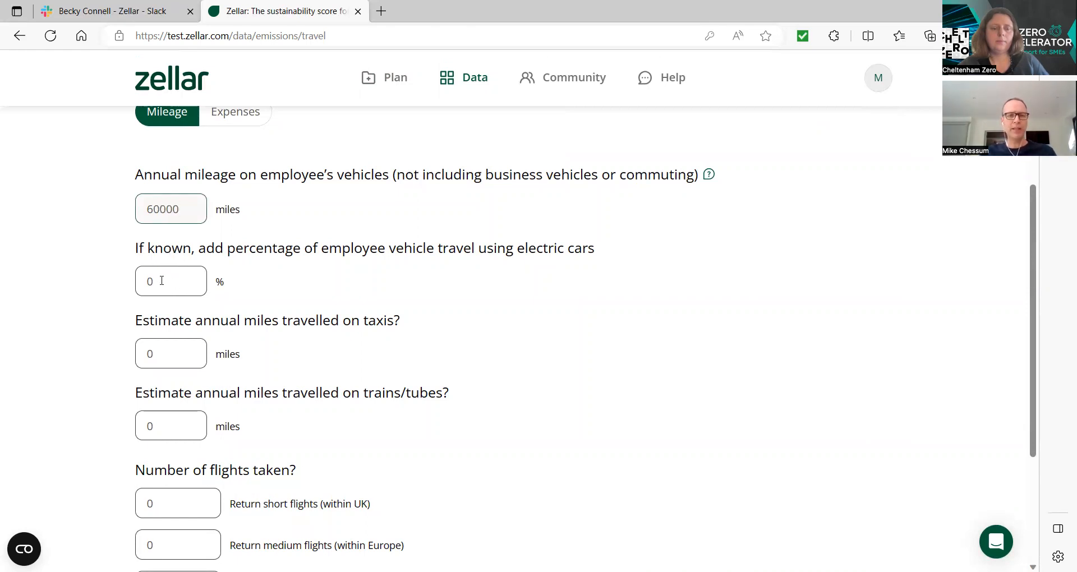
pyautogui.moveTo(161, 280); pyautogui.dragTo(142, 279)
pyautogui.write('2')
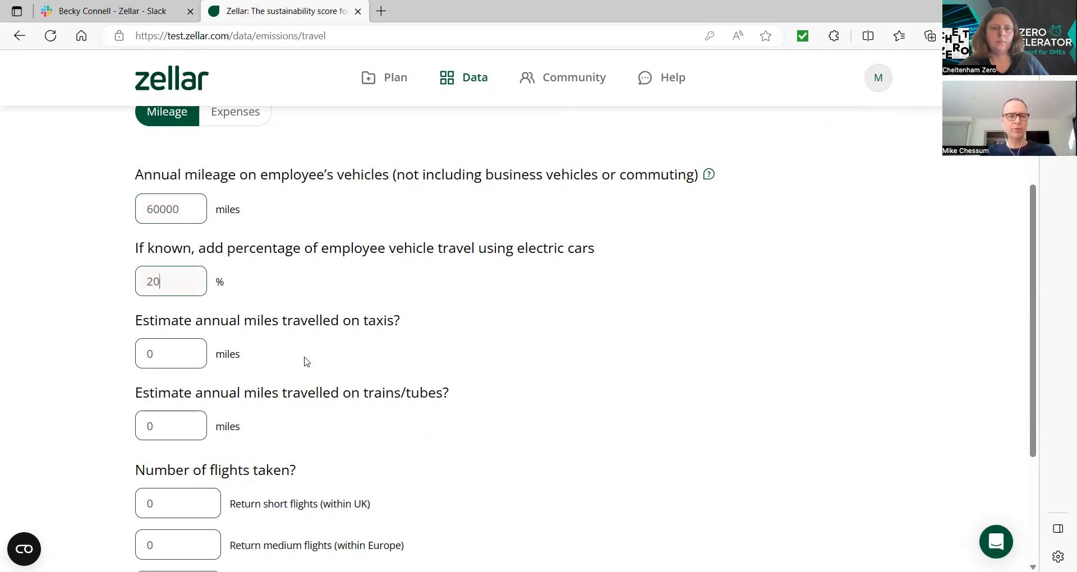
# Enter 1000 miles on trains/tubes, 2 return short flights and 2 return long flights, and submit the 2022 business travel data
pyautogui.scroll(-3, 303, 348)
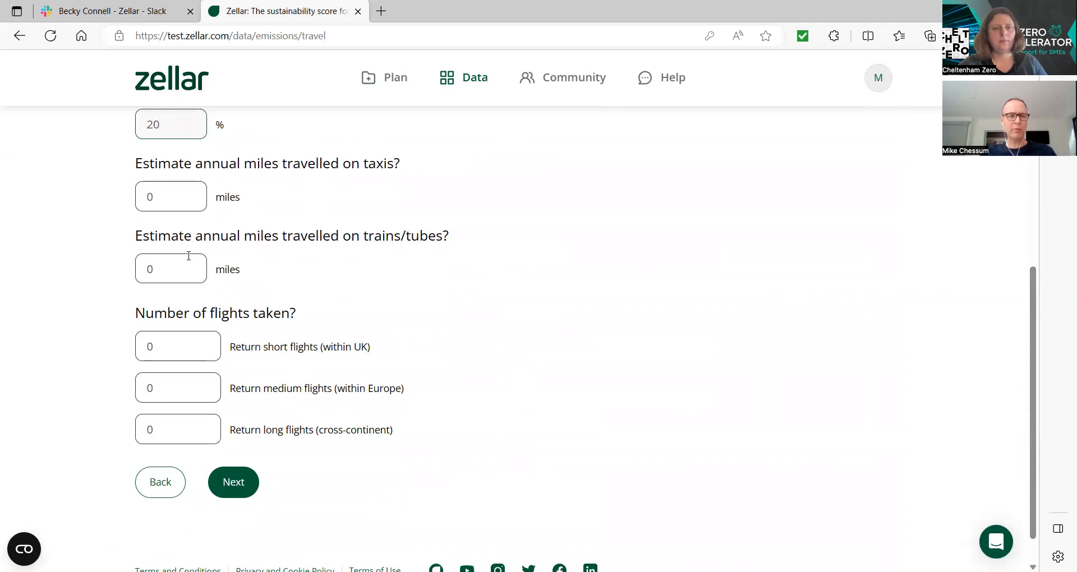
pyautogui.doubleClick(144, 268)
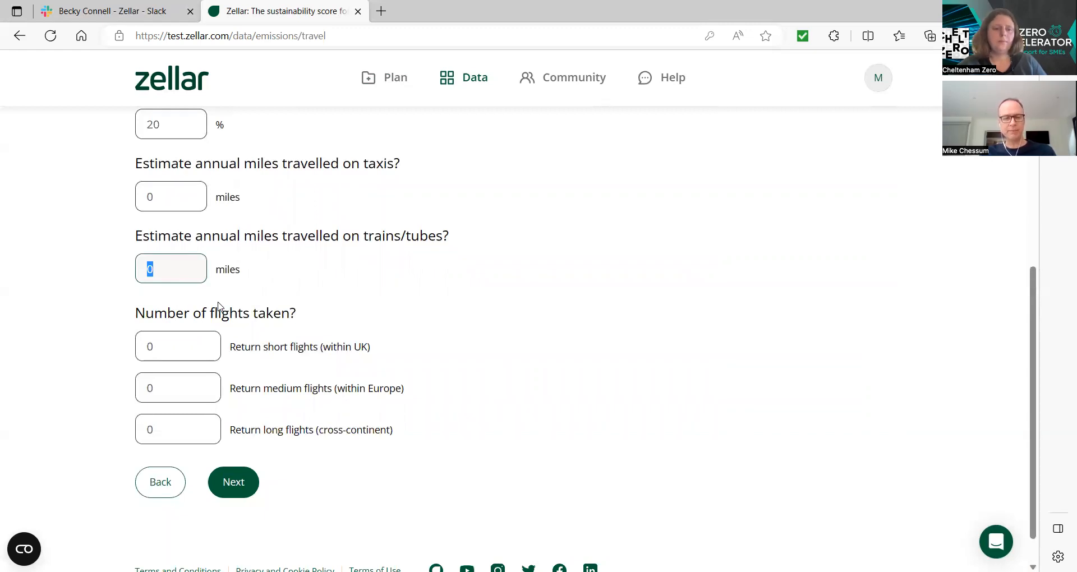
pyautogui.write('1000')
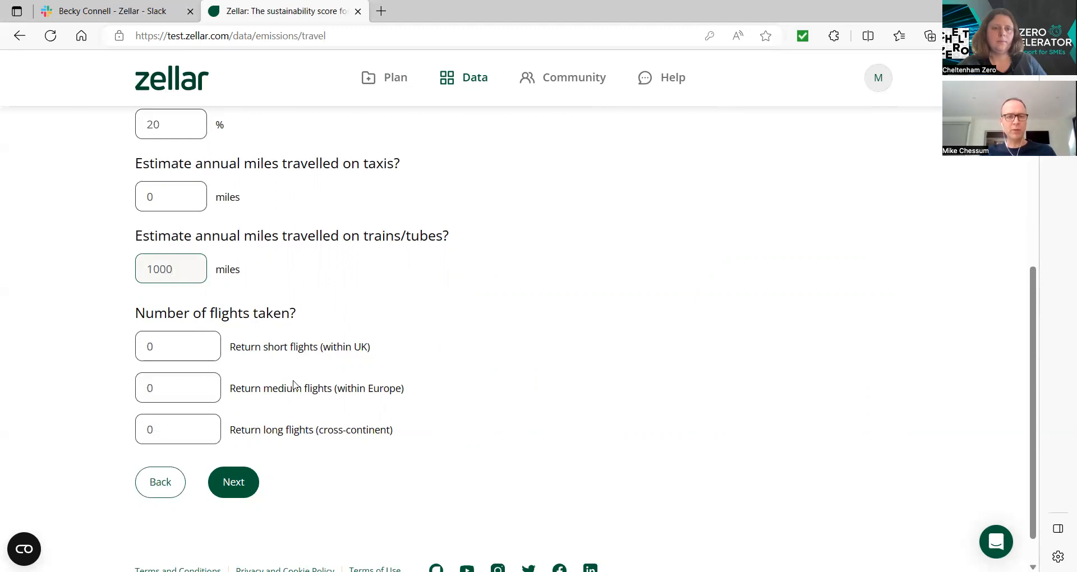
pyautogui.moveTo(162, 346); pyautogui.dragTo(141, 345)
pyautogui.write('2')
pyautogui.moveTo(151, 428); pyautogui.dragTo(140, 430)
pyautogui.write('2')
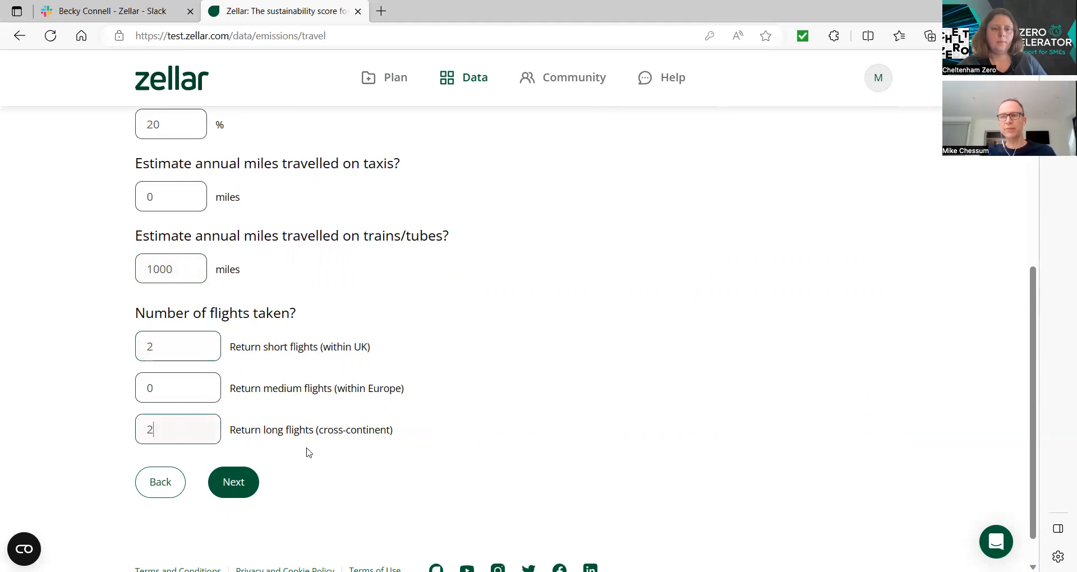
pyautogui.click(234, 484)
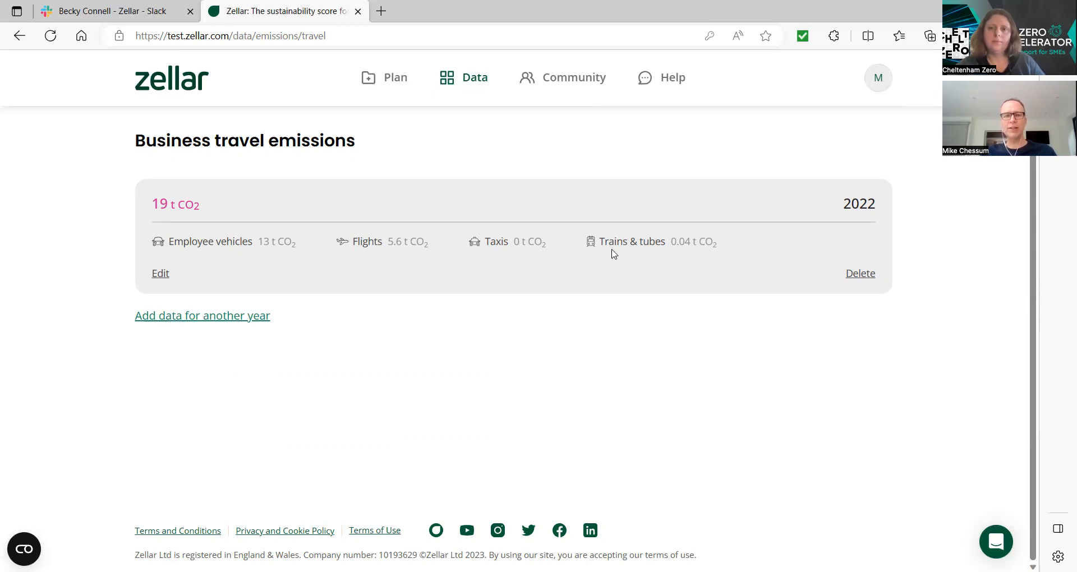
# Open the Zellar score and examine the score gauge and its point categories
pyautogui.click(475, 88)
pyautogui.click(469, 135)
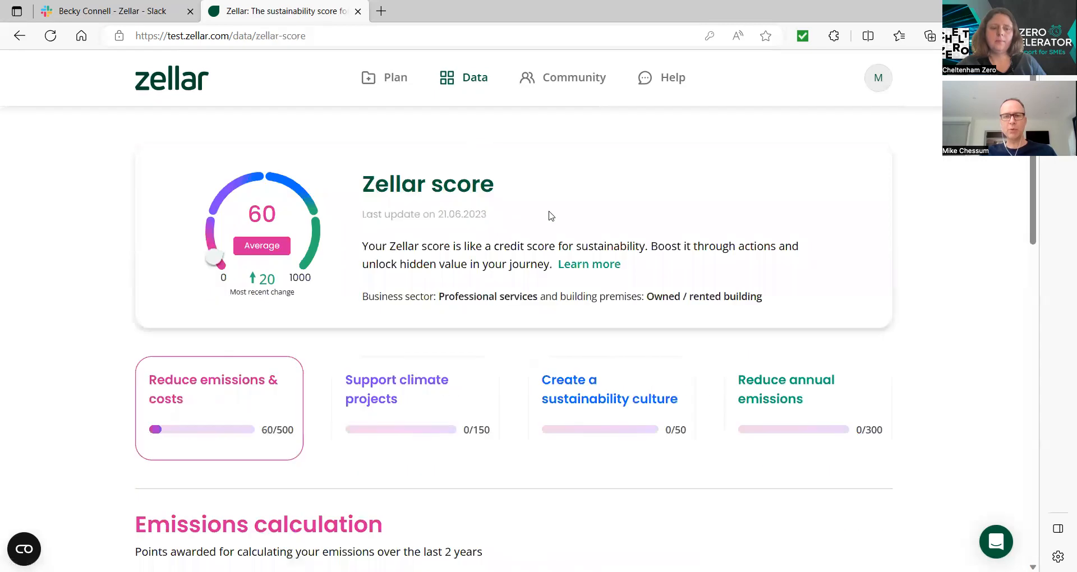
pyautogui.scroll(-2, 500, 219)
pyautogui.scroll(2, 405, 261)
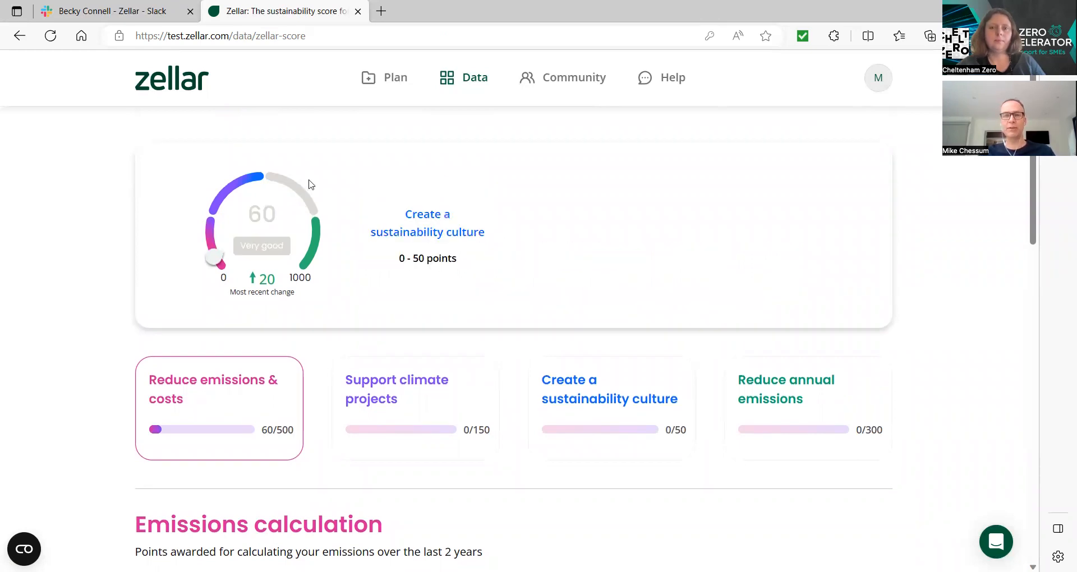
# Return to the emissions overview and examine the total emissions breakdown and the comparison between 2022 and 2021
pyautogui.click(464, 83)
pyautogui.click(474, 160)
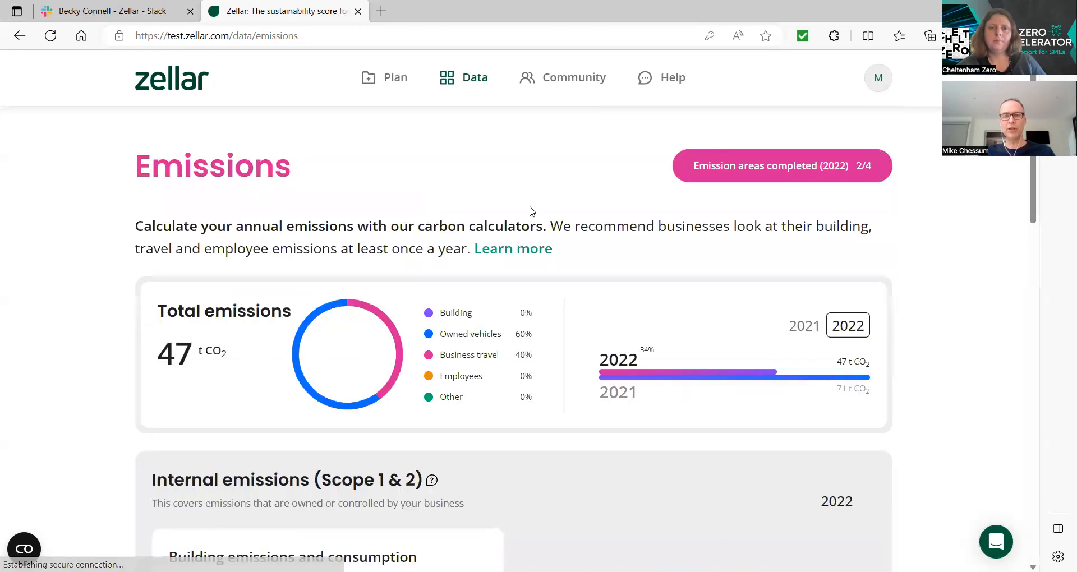
pyautogui.scroll(-1, 563, 308)
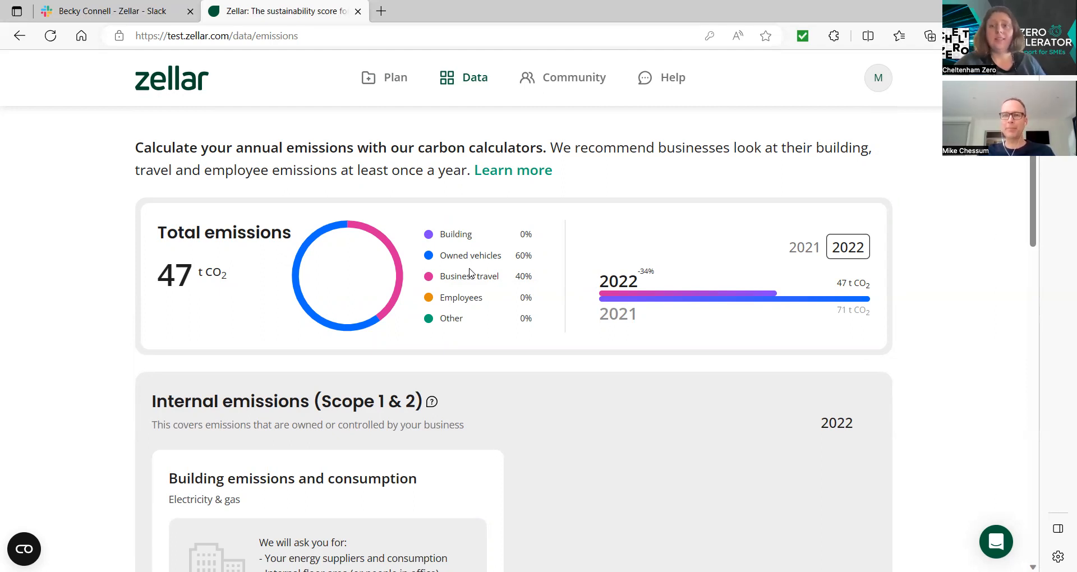
pyautogui.scroll(2, 470, 273)
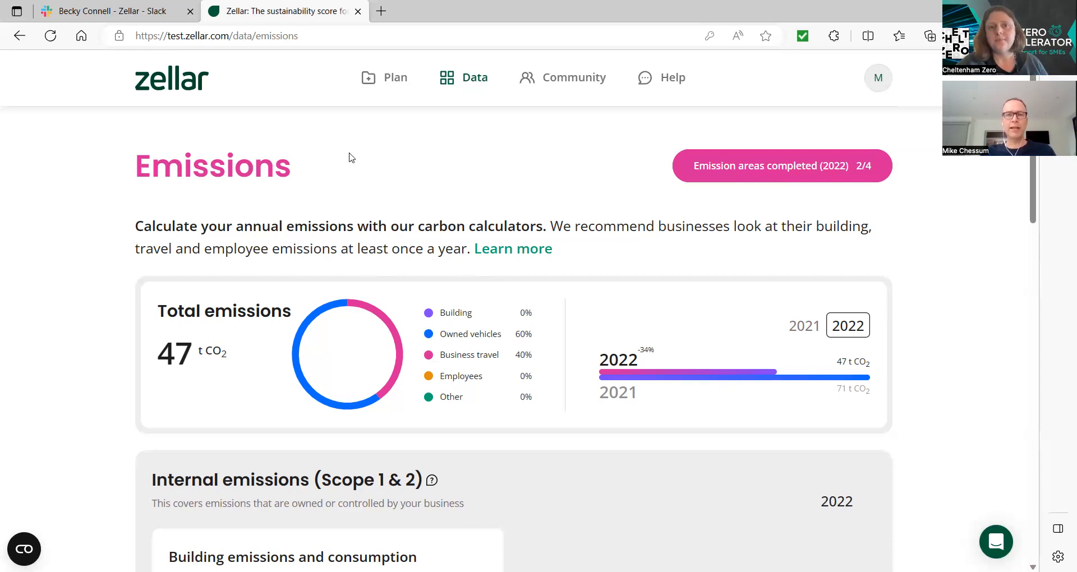
# Open the Sustainability 360 actions that can be added to the plan and show only the Travel tips
pyautogui.moveTo(386, 94)
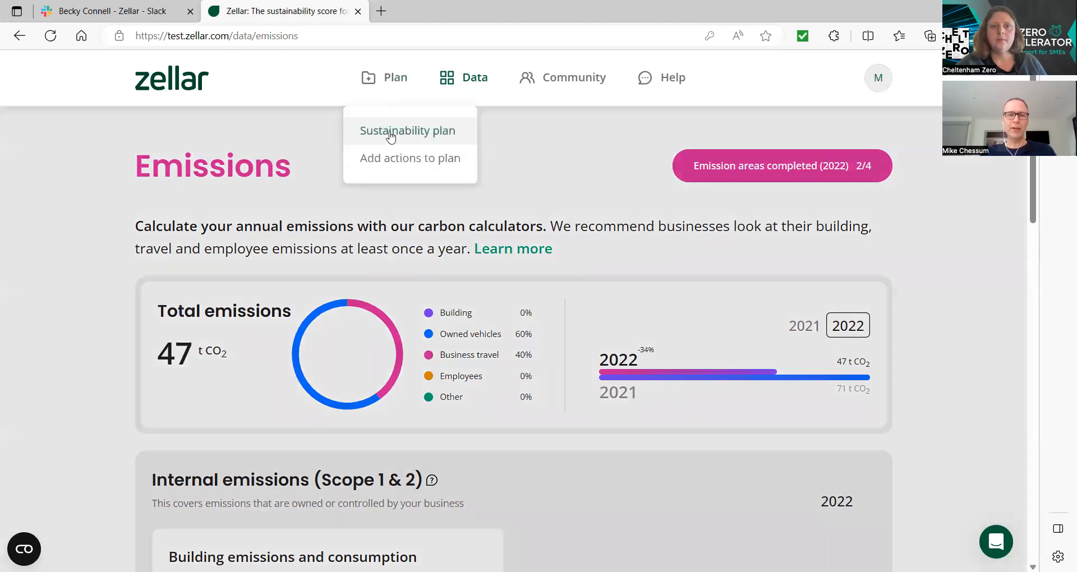
pyautogui.click(393, 162)
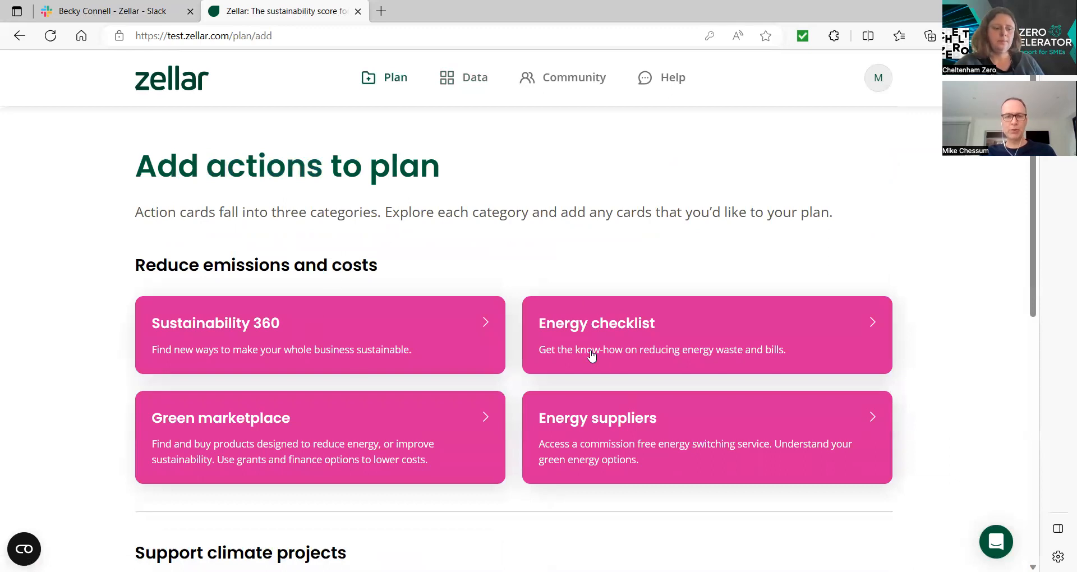
pyautogui.click(380, 336)
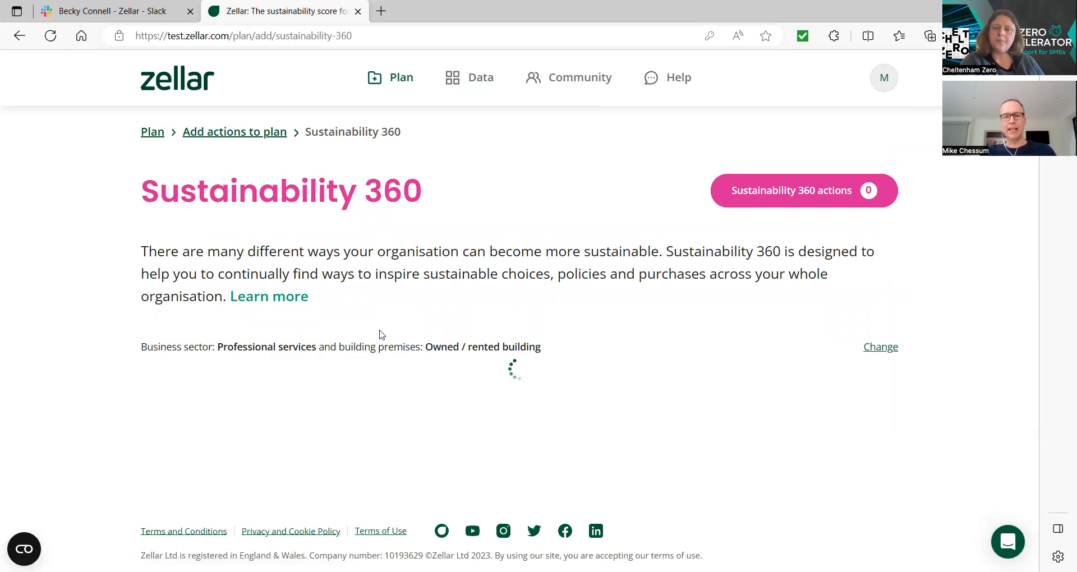
pyautogui.scroll(-3, 561, 297)
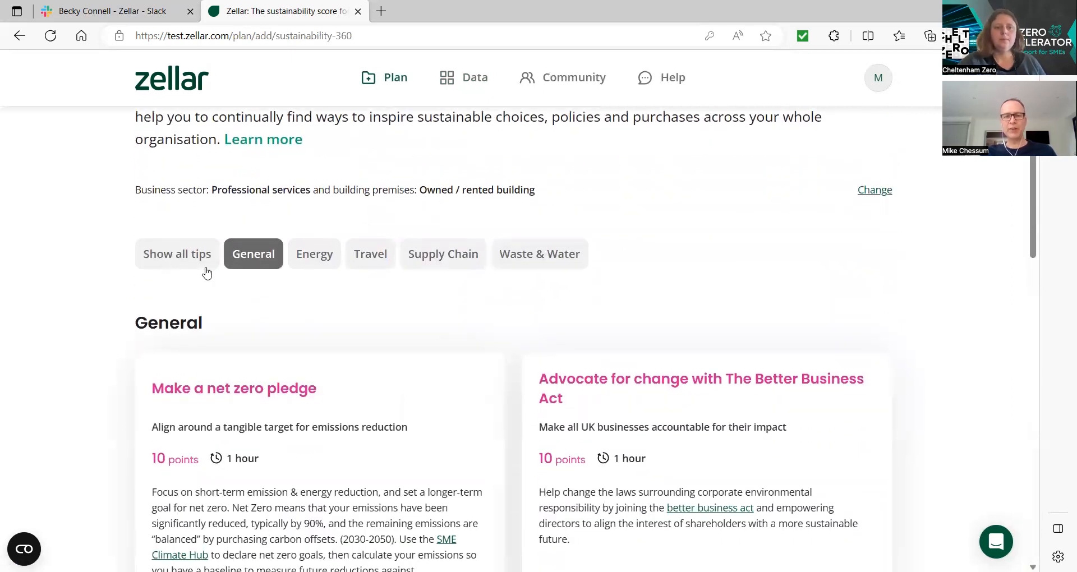
pyautogui.click(370, 267)
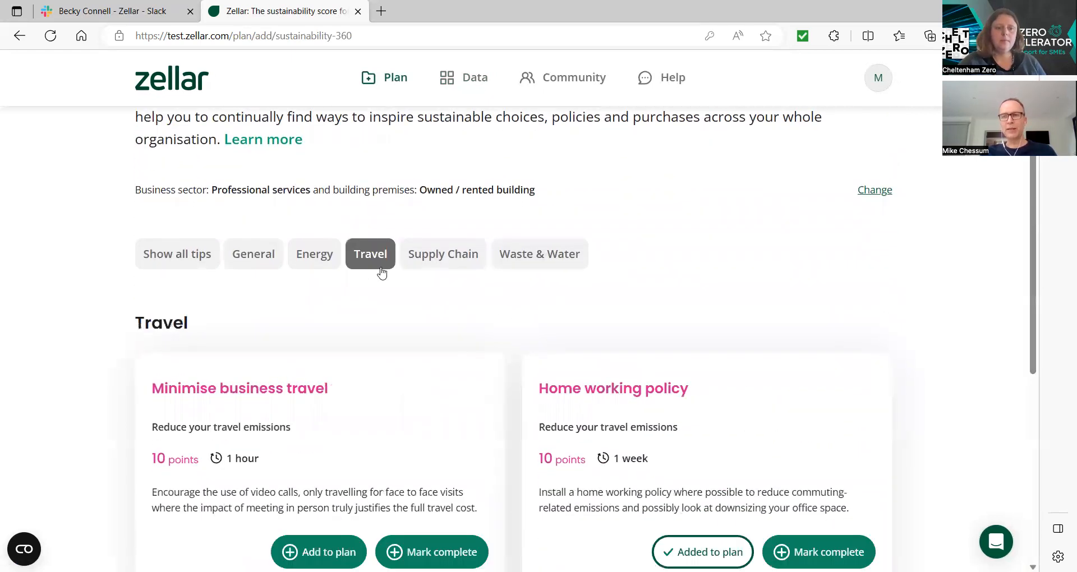
pyautogui.scroll(-3, 703, 273)
pyautogui.scroll(-4, 884, 308)
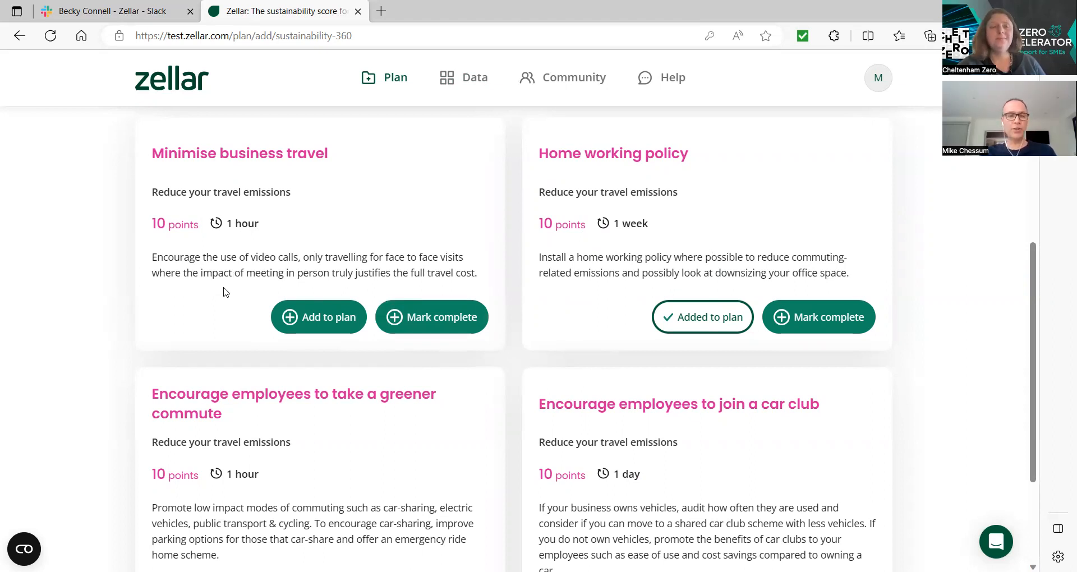
# Add the Minimise business travel, greener commute and car club actions to the plan, and mark the greener commute action complete
pyautogui.click(341, 318)
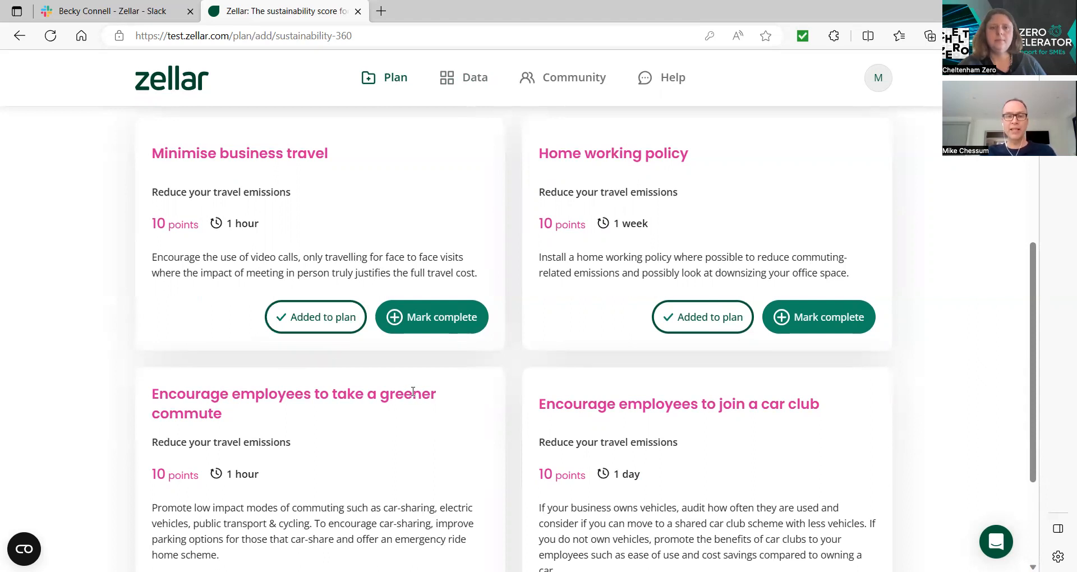
pyautogui.scroll(-1, 428, 427)
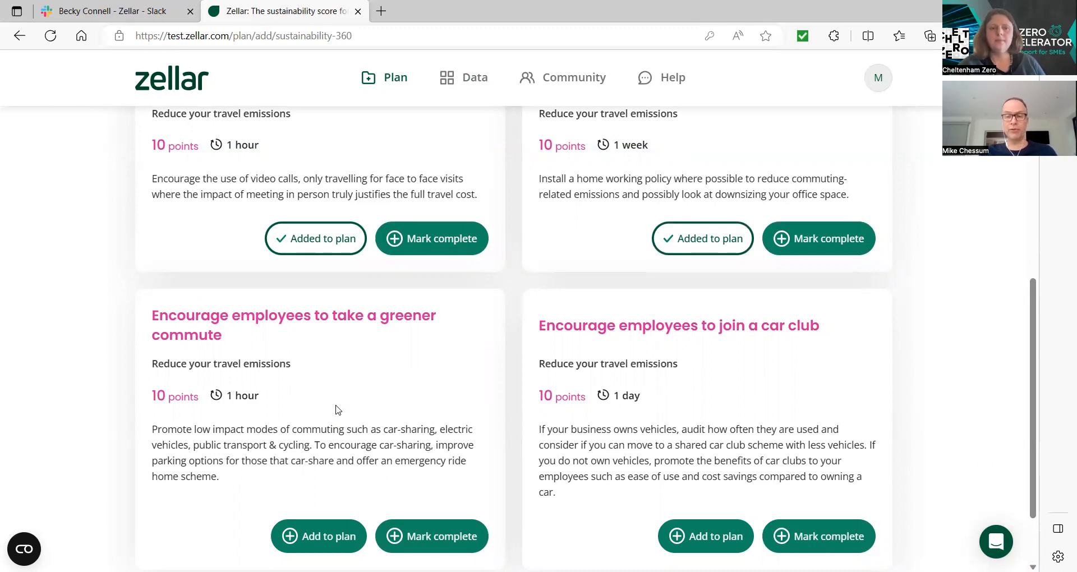
pyautogui.scroll(-2, 336, 411)
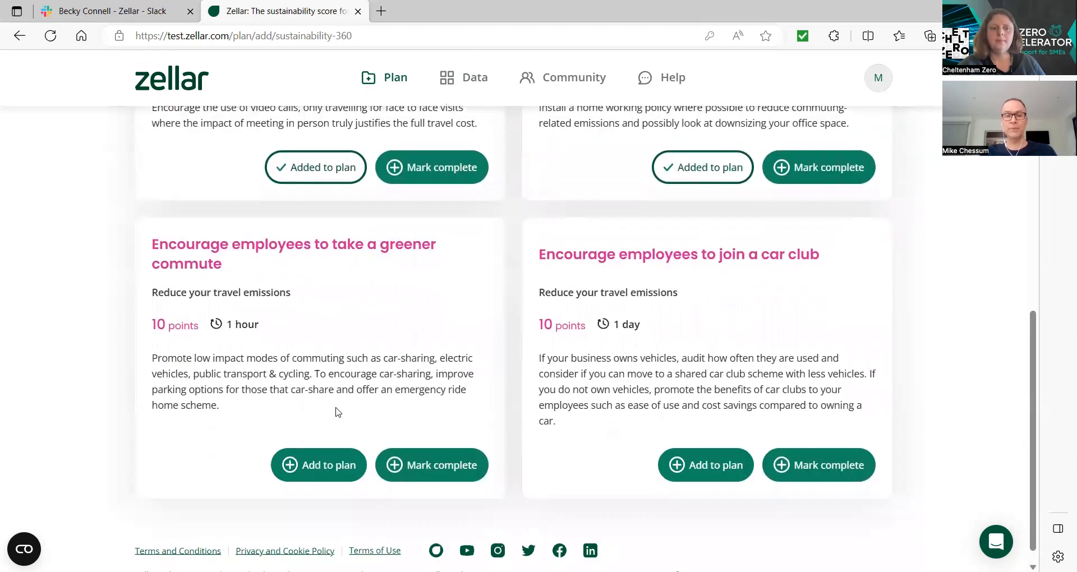
pyautogui.scroll(2, 342, 424)
pyautogui.click(324, 526)
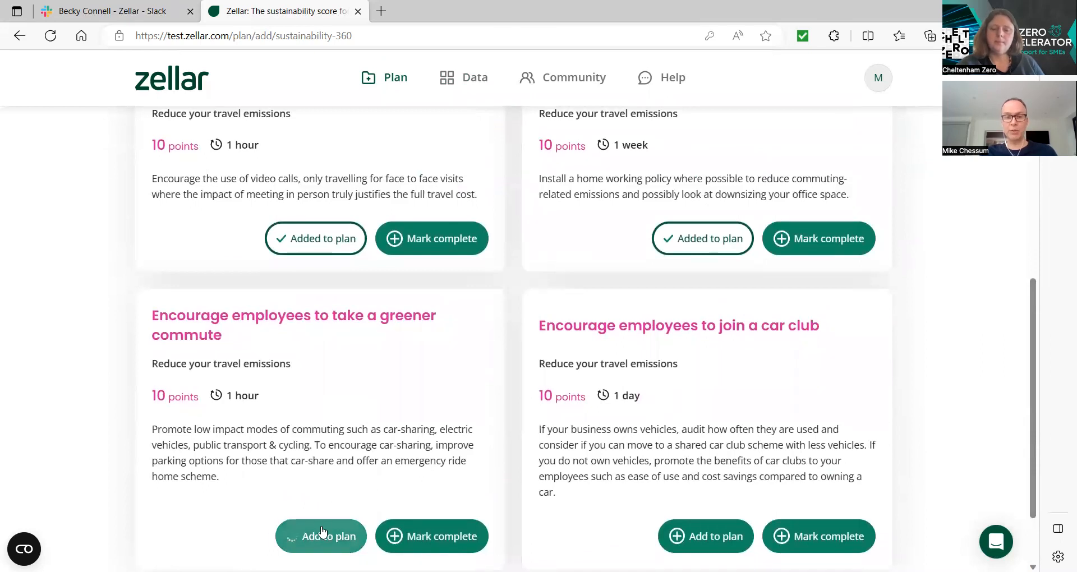
pyautogui.click(728, 539)
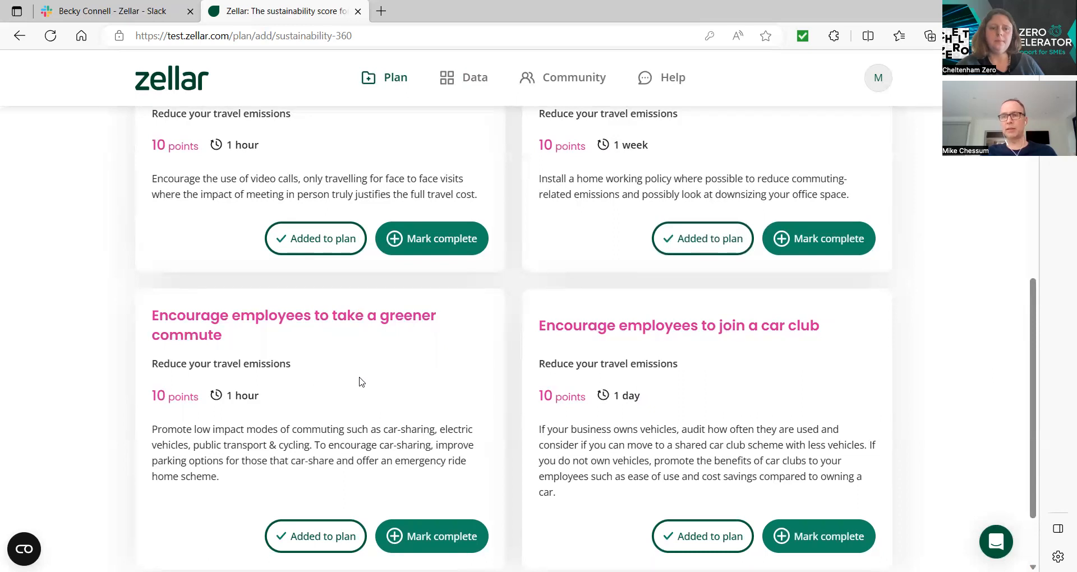
pyautogui.click(405, 536)
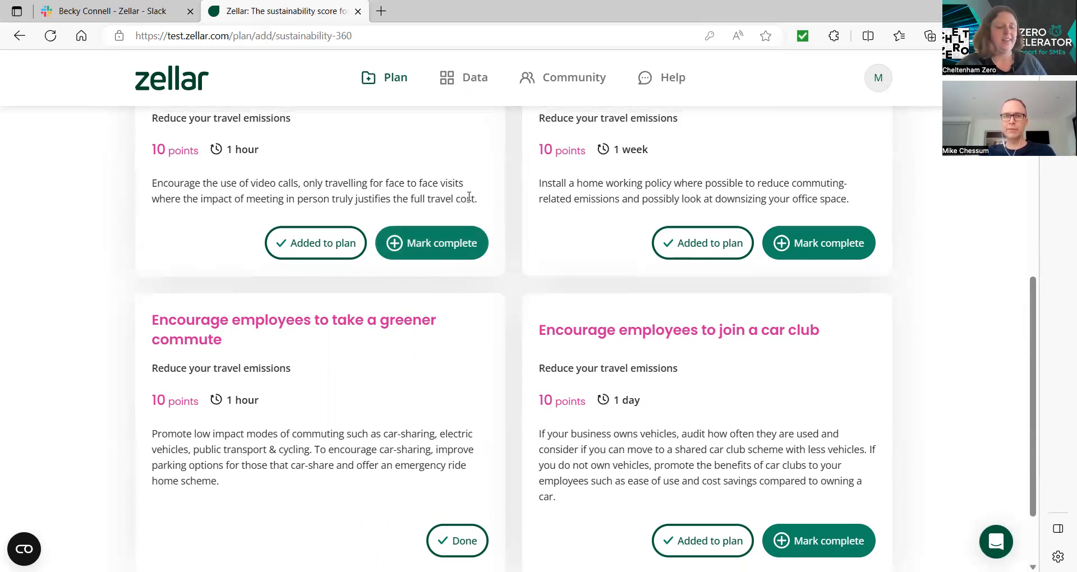
# Open the Zellar score page to check the score after the travel actions were added and completed
pyautogui.scroll(1, 469, 195)
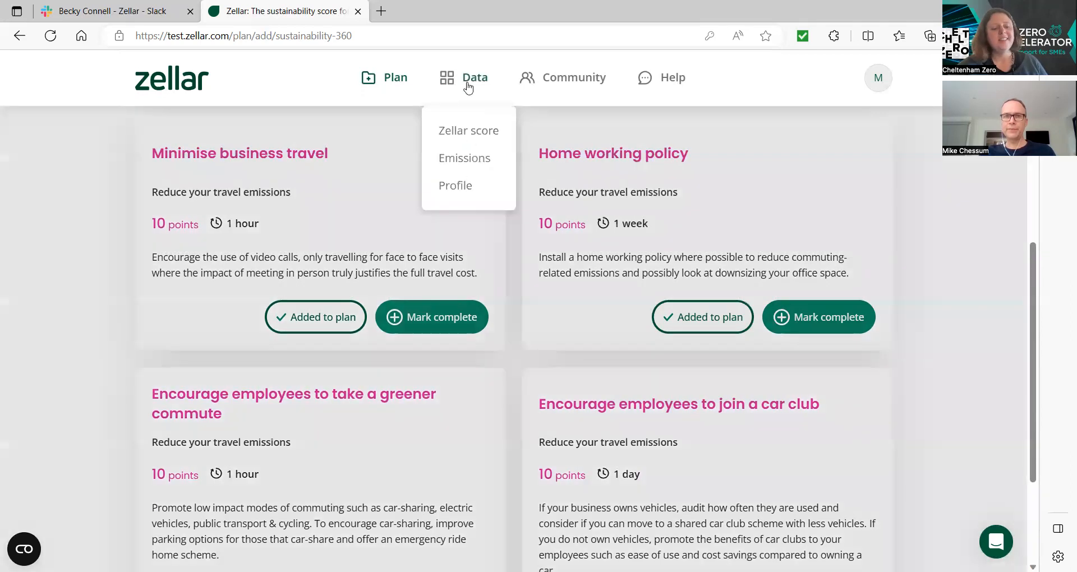
pyautogui.click(470, 87)
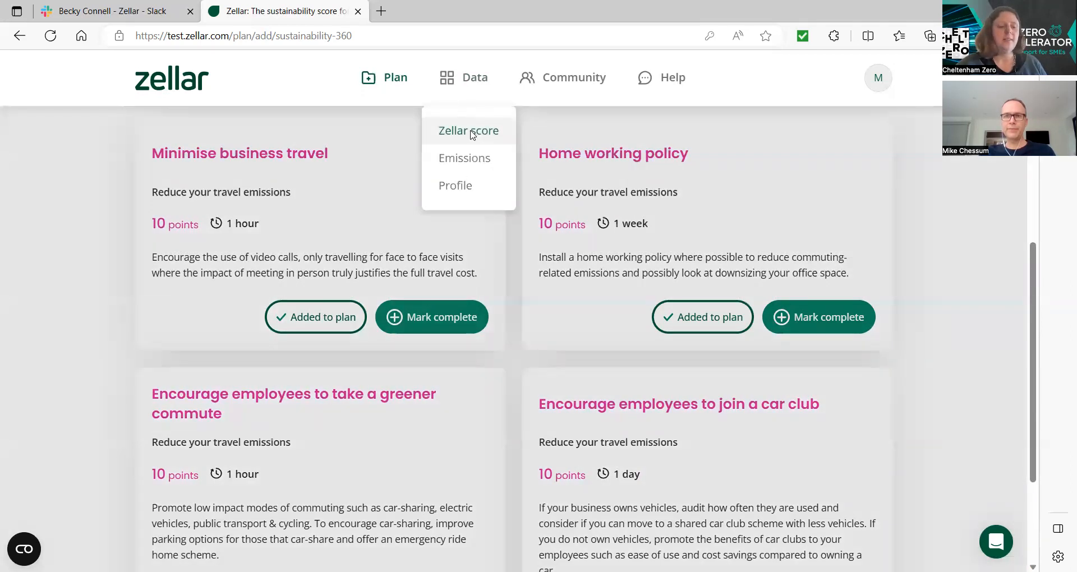
pyautogui.click(472, 135)
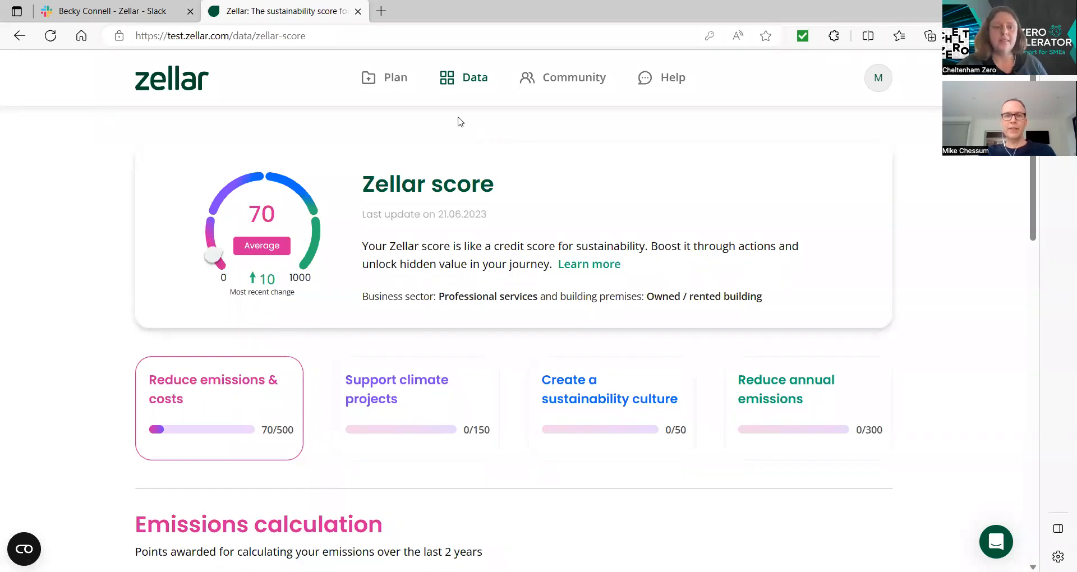
# Open the Green marketplace among the actions that can be added to the plan and browse its product cards from Quick wins onward
pyautogui.click(398, 83)
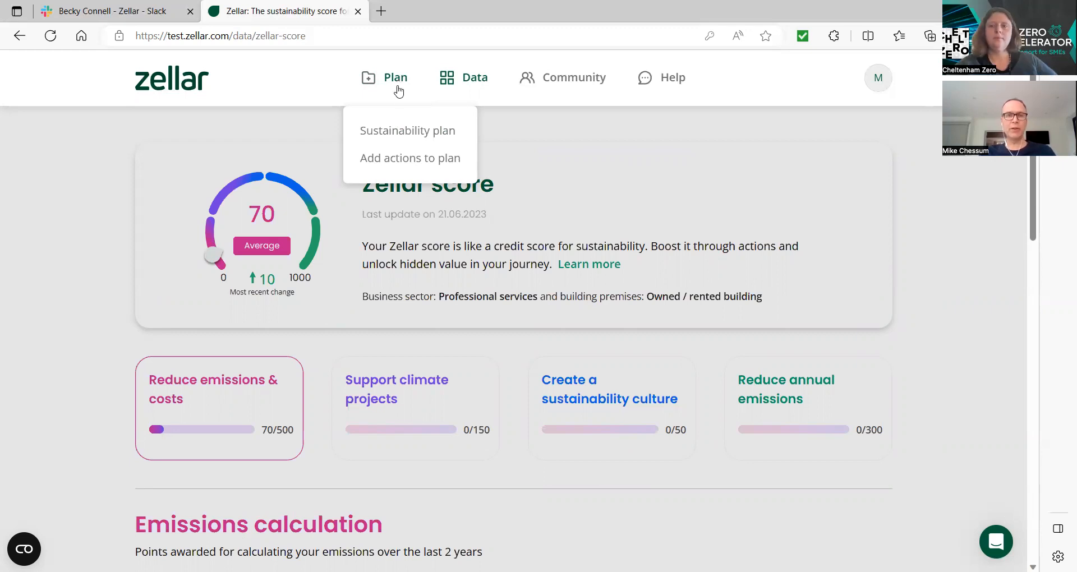
pyautogui.click(393, 157)
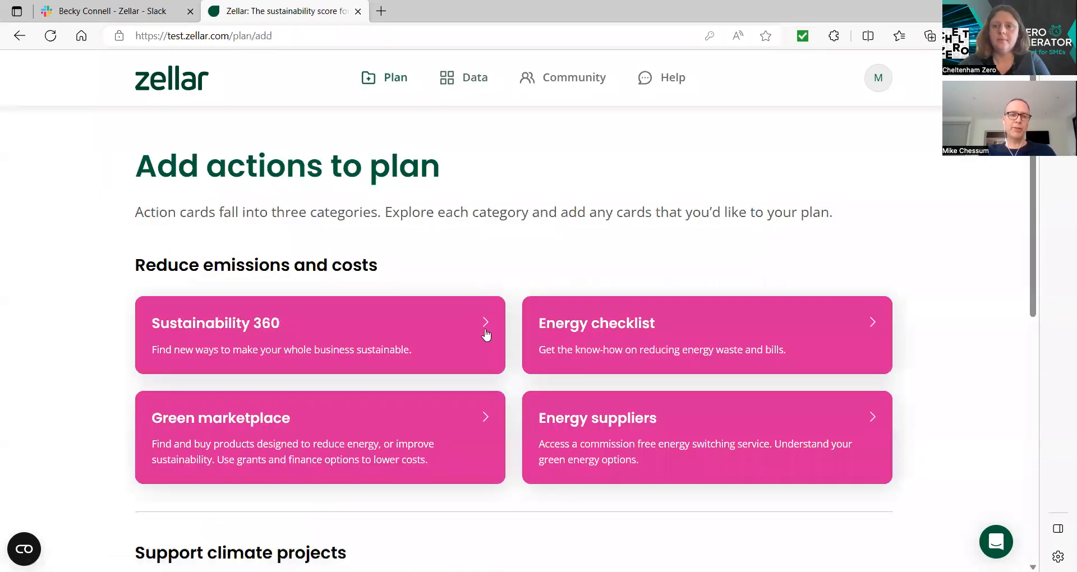
pyautogui.click(466, 418)
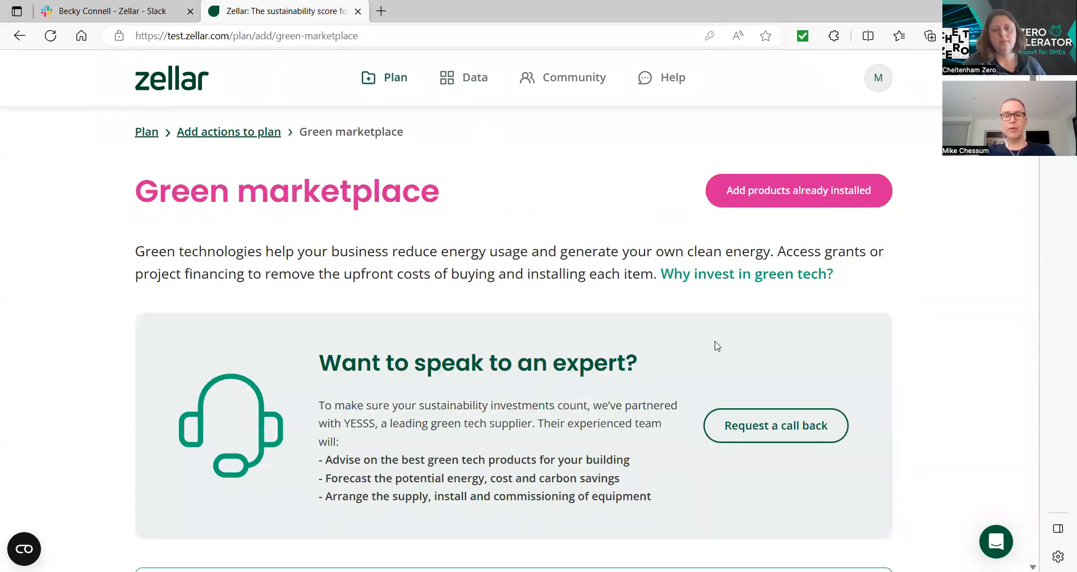
pyautogui.scroll(-1, 714, 346)
pyautogui.scroll(-1, 712, 345)
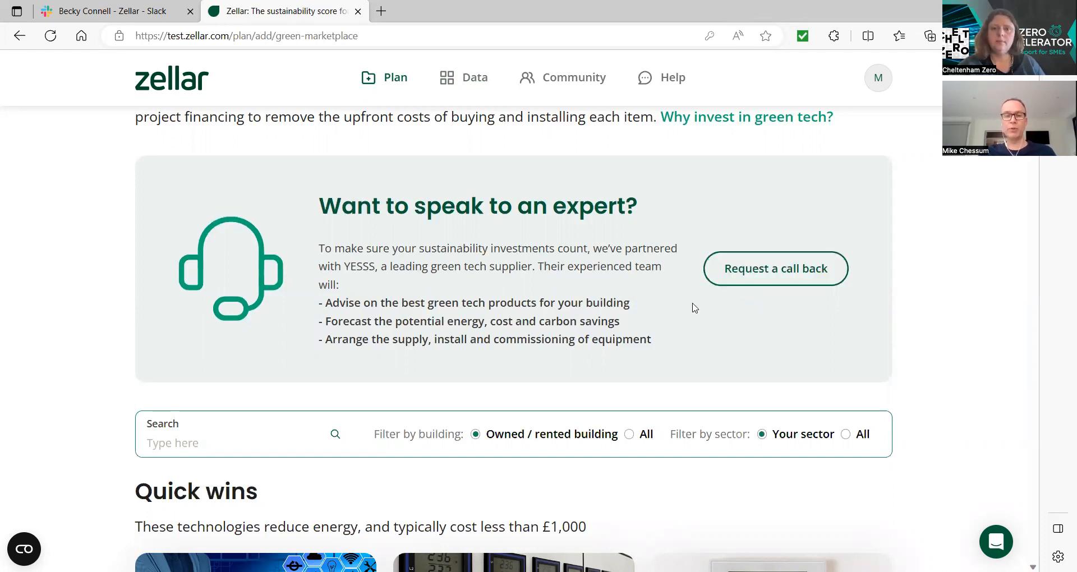
pyautogui.scroll(-7, 694, 307)
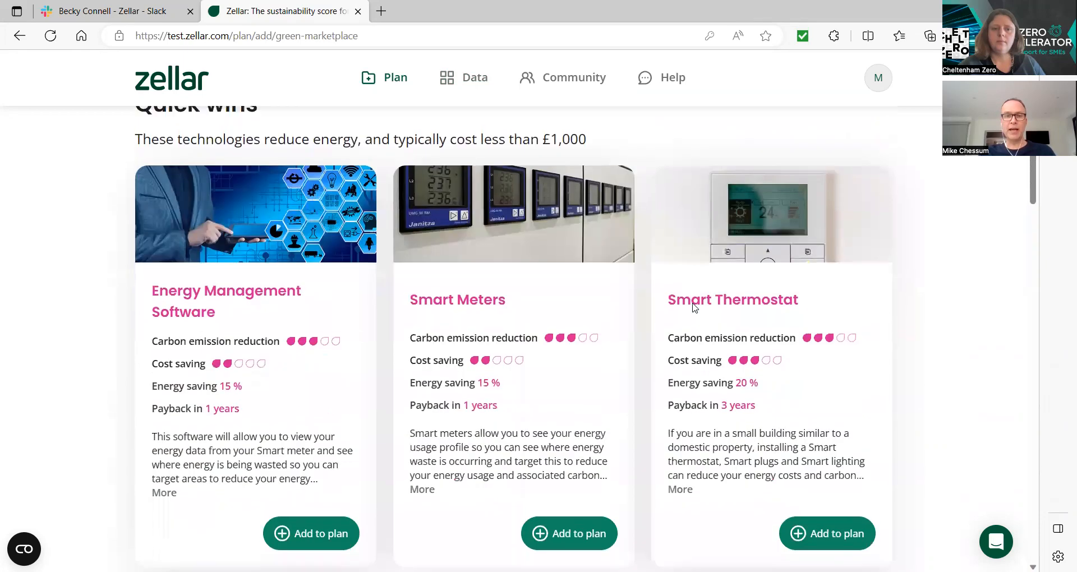
pyautogui.scroll(3, 694, 308)
pyautogui.scroll(-6, 694, 307)
pyautogui.scroll(-15, 694, 307)
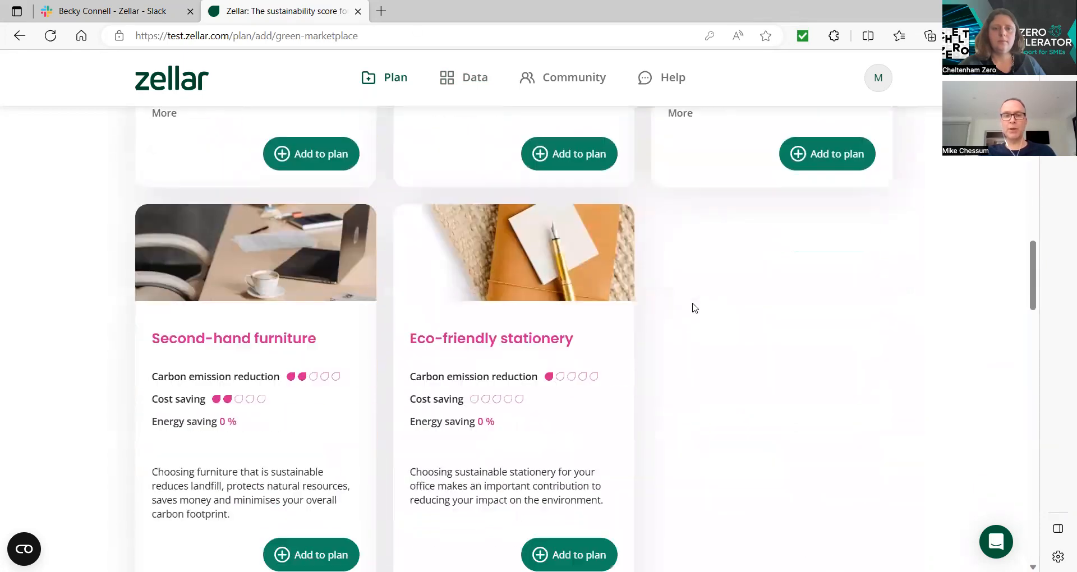
pyautogui.scroll(-1, 694, 308)
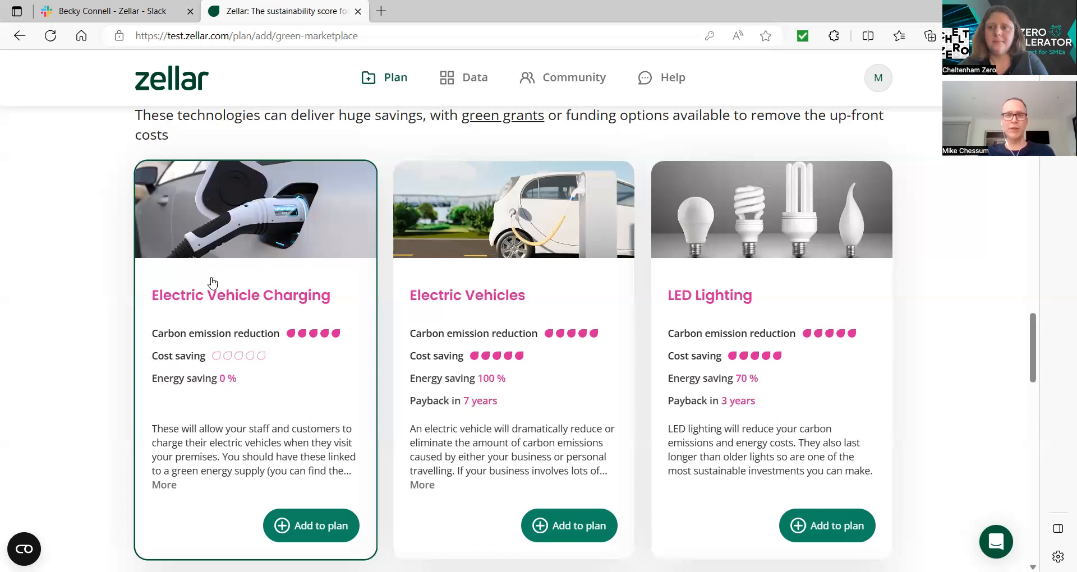
# Open the Electric Vehicle Charging product and examine its description and the listed suppliers
pyautogui.click(287, 418)
pyautogui.scroll(-1, 636, 348)
pyautogui.scroll(-10, 635, 348)
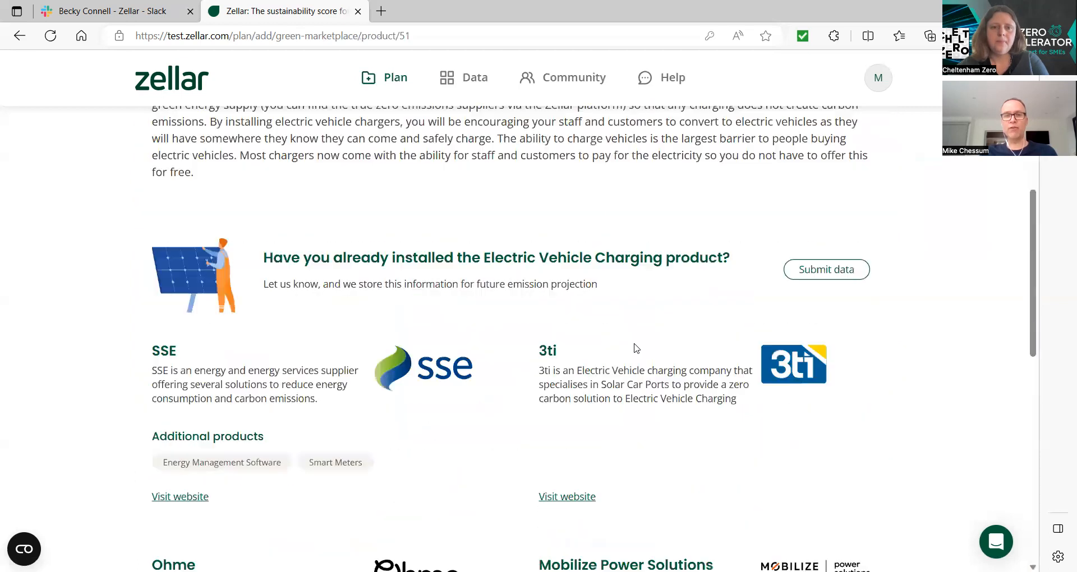
pyautogui.scroll(4, 698, 313)
pyautogui.scroll(-2, 698, 313)
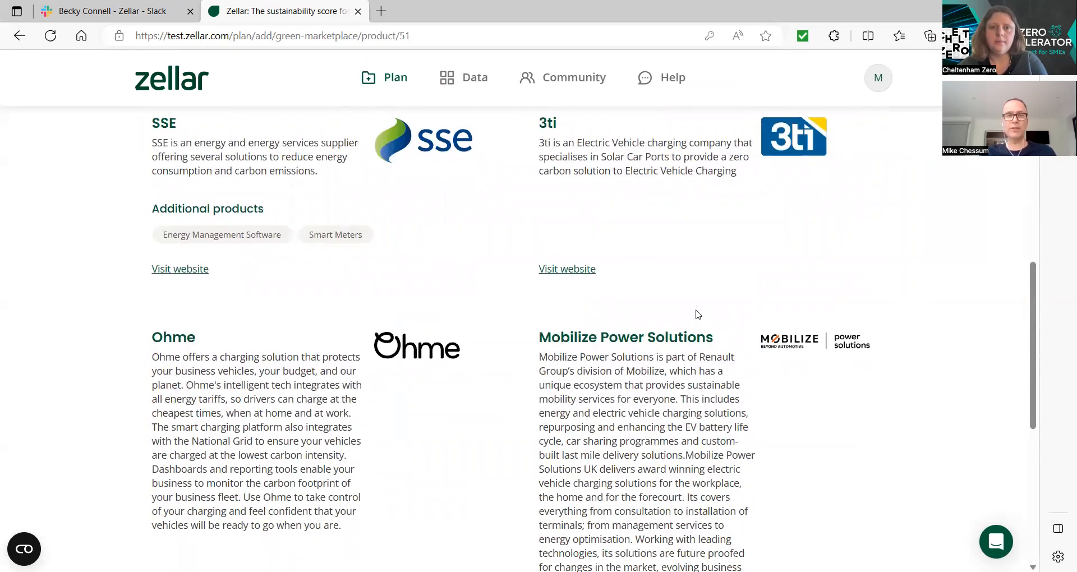
pyautogui.scroll(-1, 699, 315)
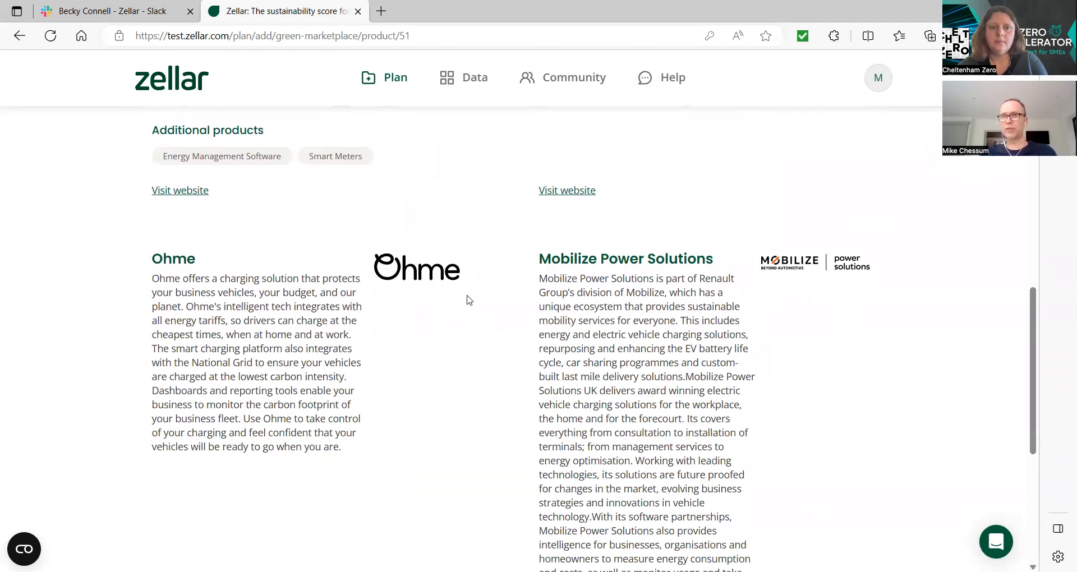
pyautogui.scroll(3, 472, 301)
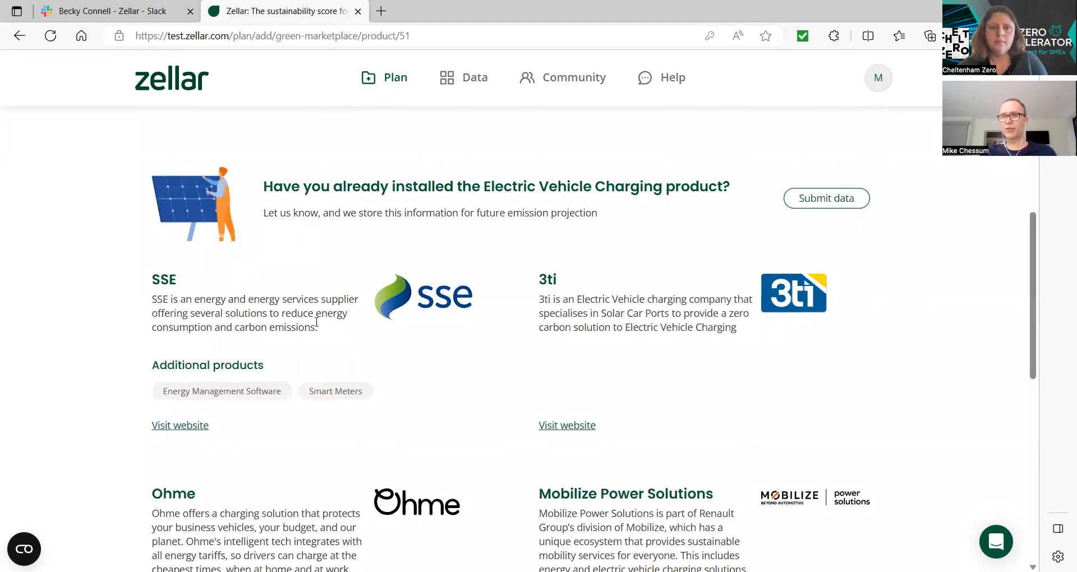
pyautogui.scroll(-4, 314, 337)
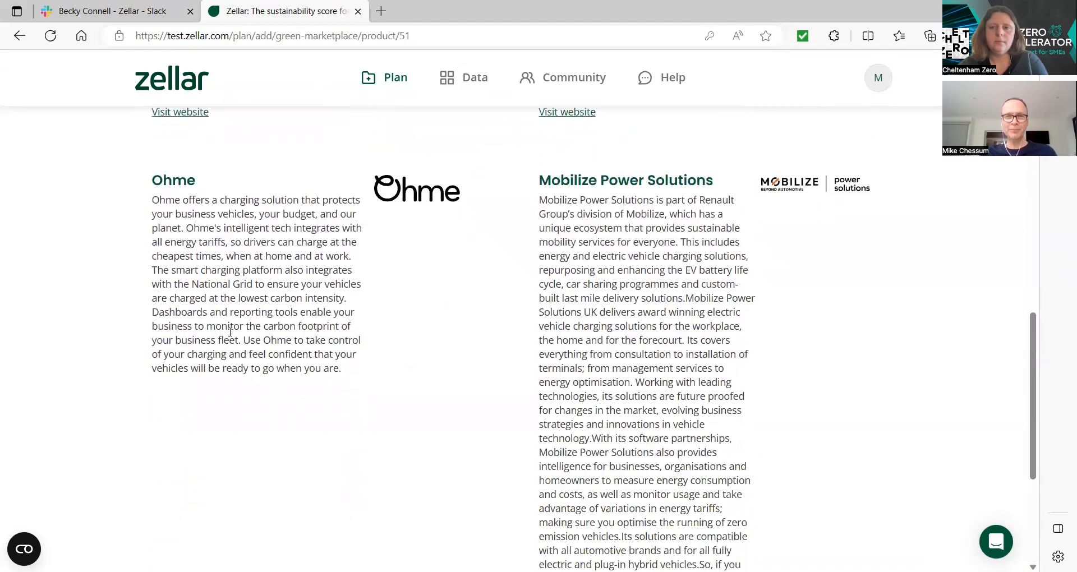
pyautogui.scroll(-4, 287, 336)
pyautogui.scroll(10, 287, 337)
pyautogui.scroll(3, 287, 336)
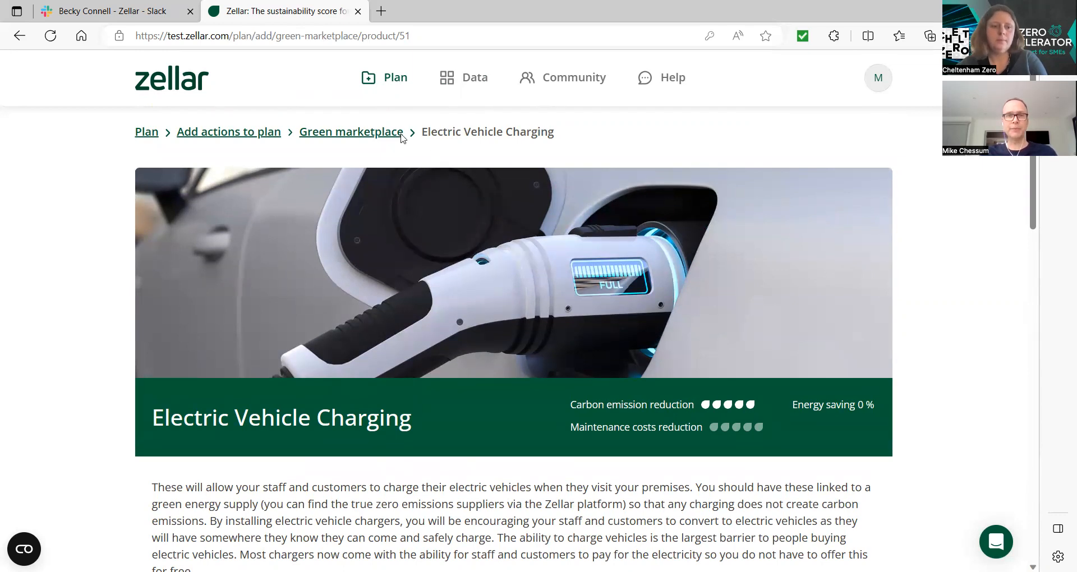
# Return to the Green marketplace, open the Electric Vehicles product and examine its description and supplier
pyautogui.click(369, 131)
pyautogui.scroll(-10, 637, 354)
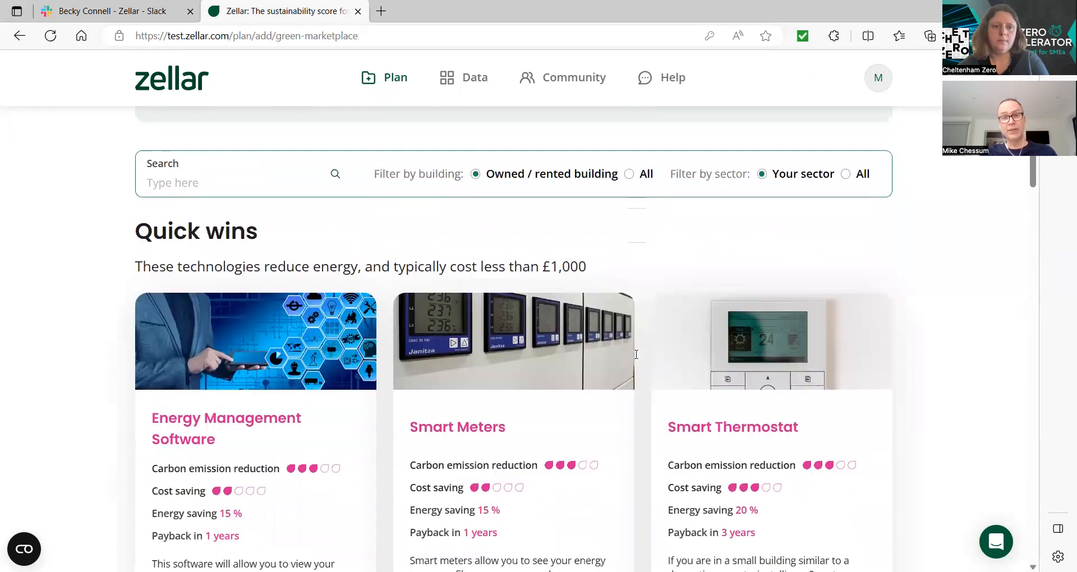
pyautogui.scroll(-18, 636, 354)
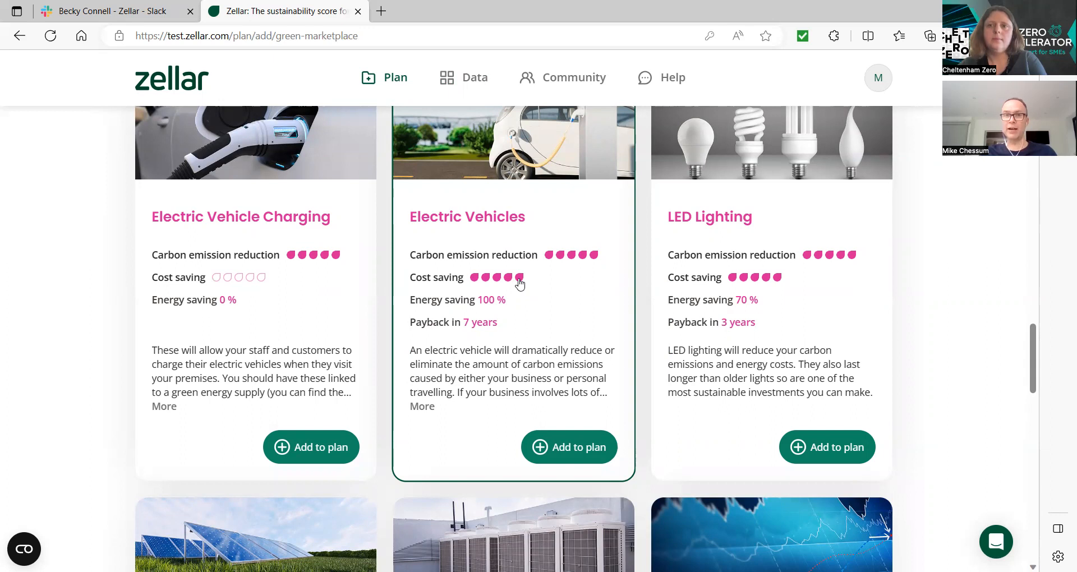
pyautogui.click(554, 334)
pyautogui.scroll(-5, 554, 334)
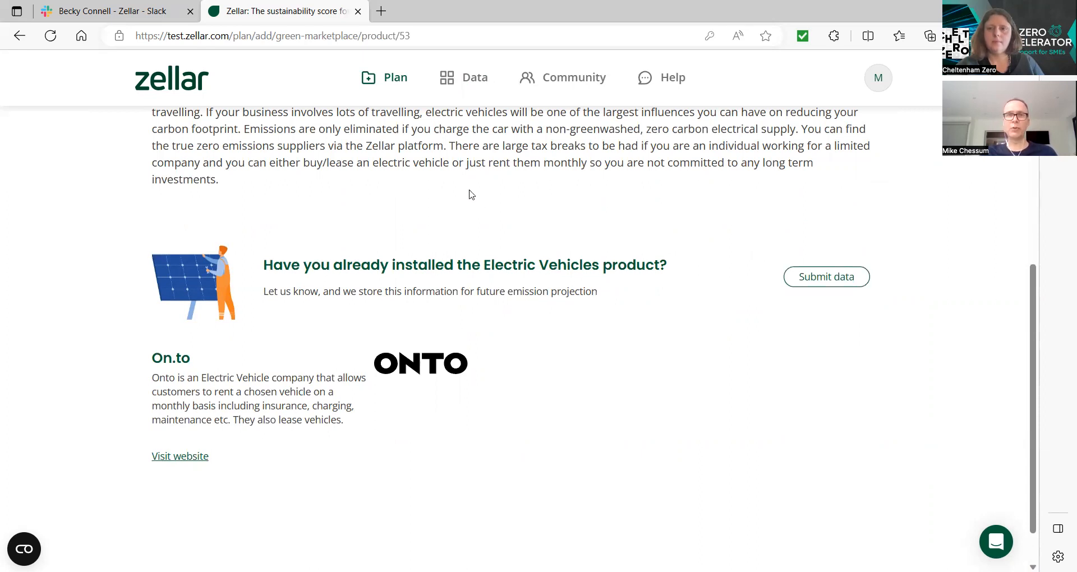
pyautogui.scroll(5, 467, 225)
pyautogui.scroll(2, 469, 224)
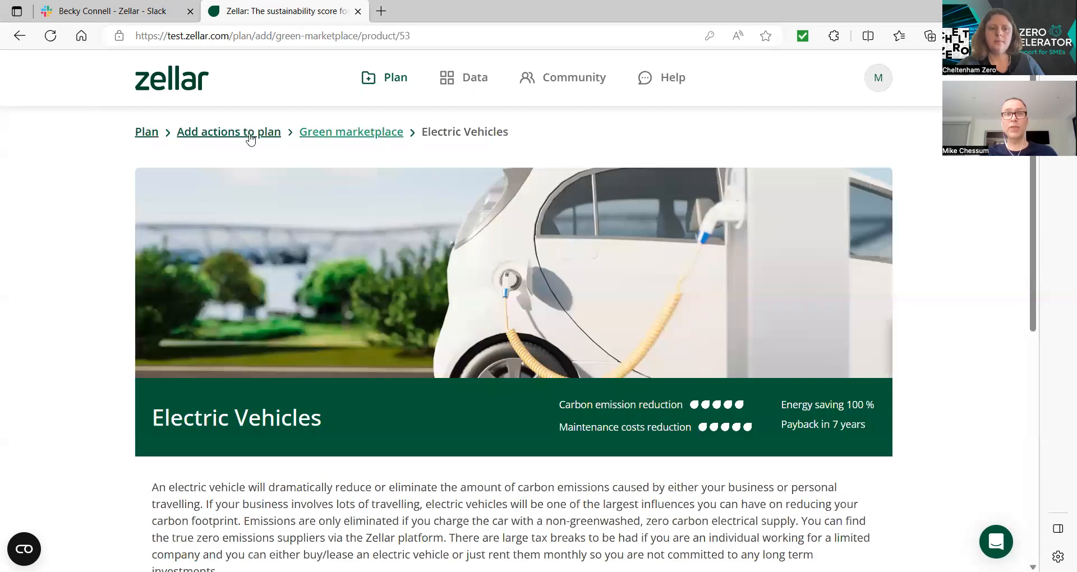
# Go back to the overview of actions to add to the plan and reopen the Zellar score page
pyautogui.click(247, 133)
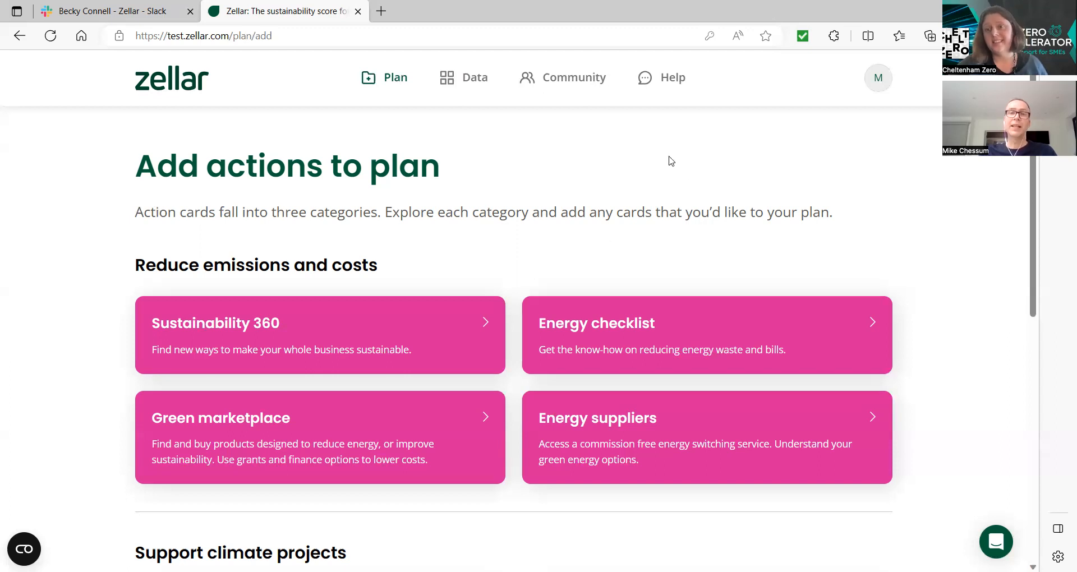
pyautogui.moveTo(485, 100)
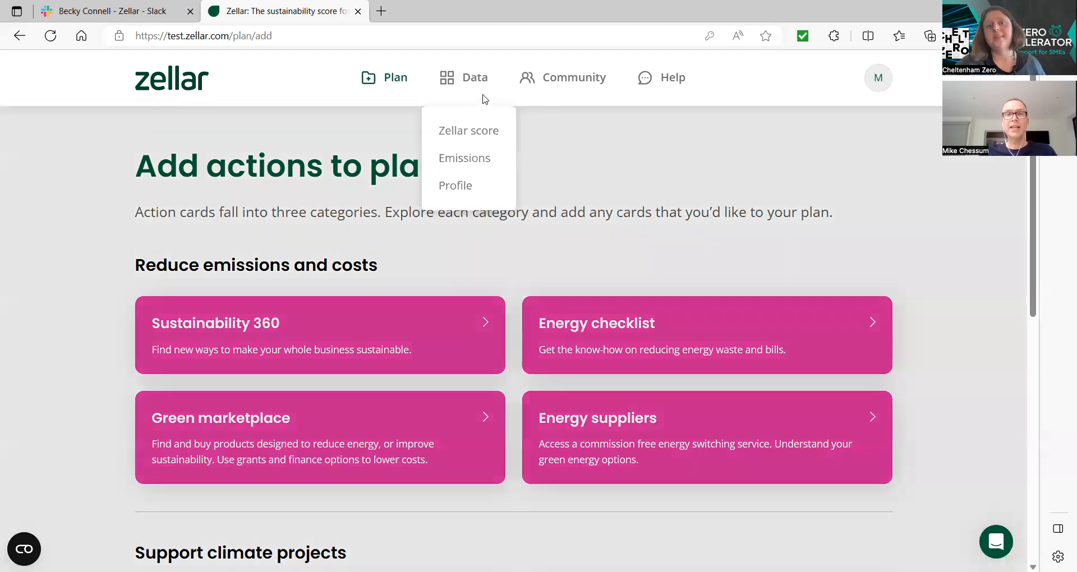
pyautogui.click(478, 143)
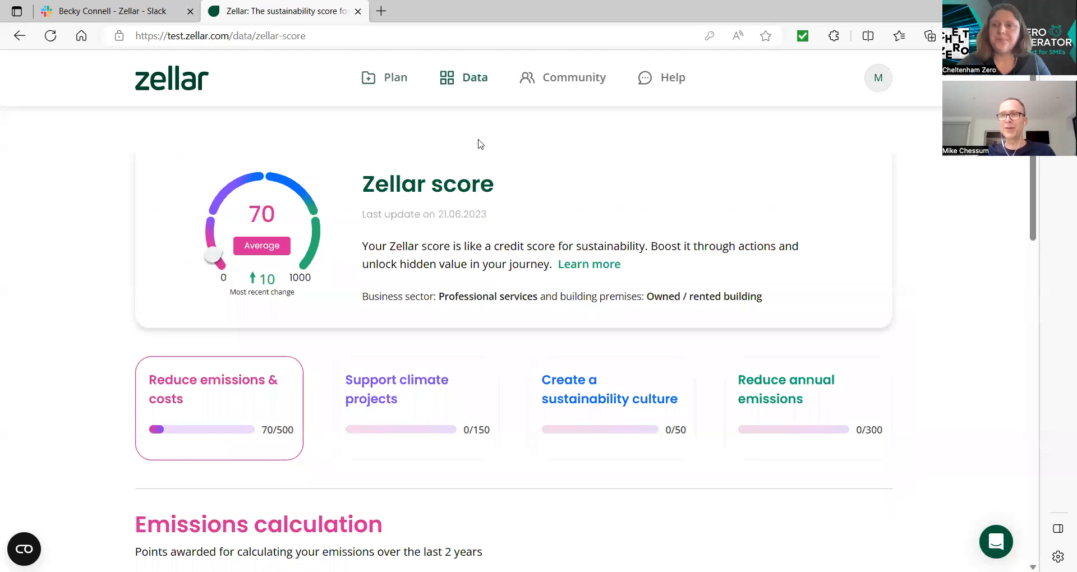